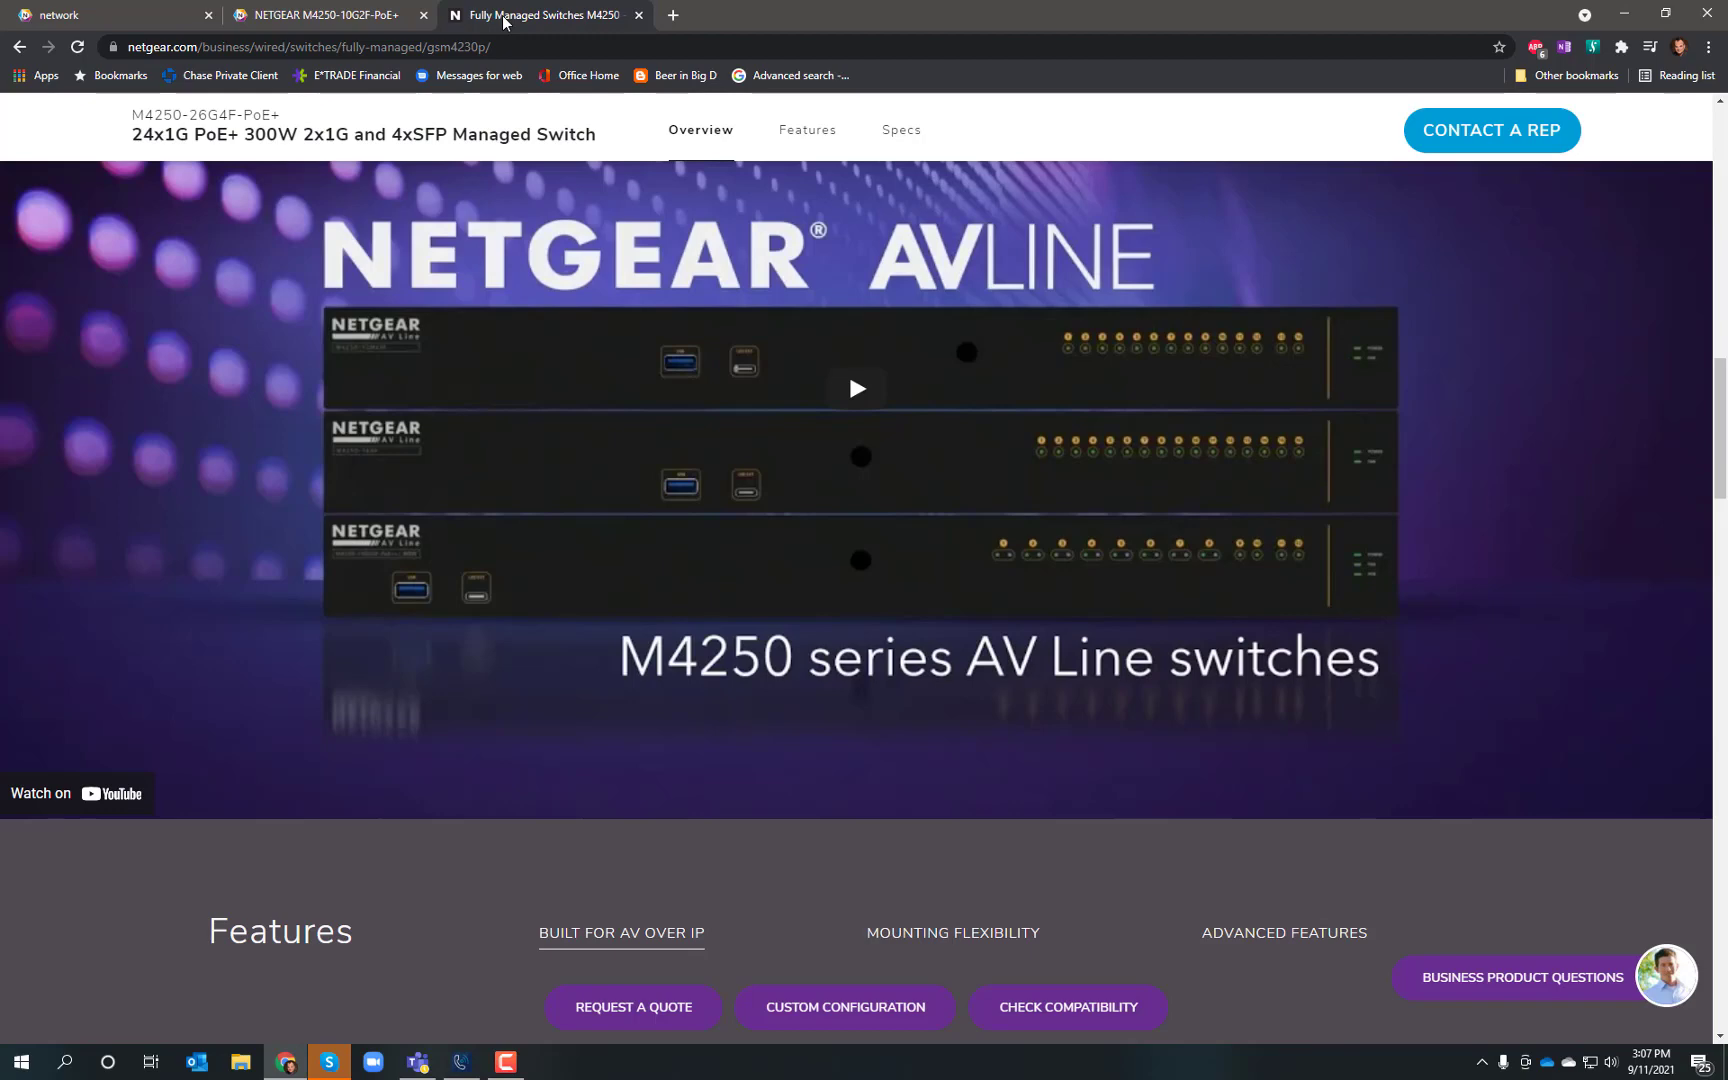
# In the switch admin tab, browse the Routing, QoS, Security and Monitoring pages, ending on System Information
pyautogui.click(282, 22)
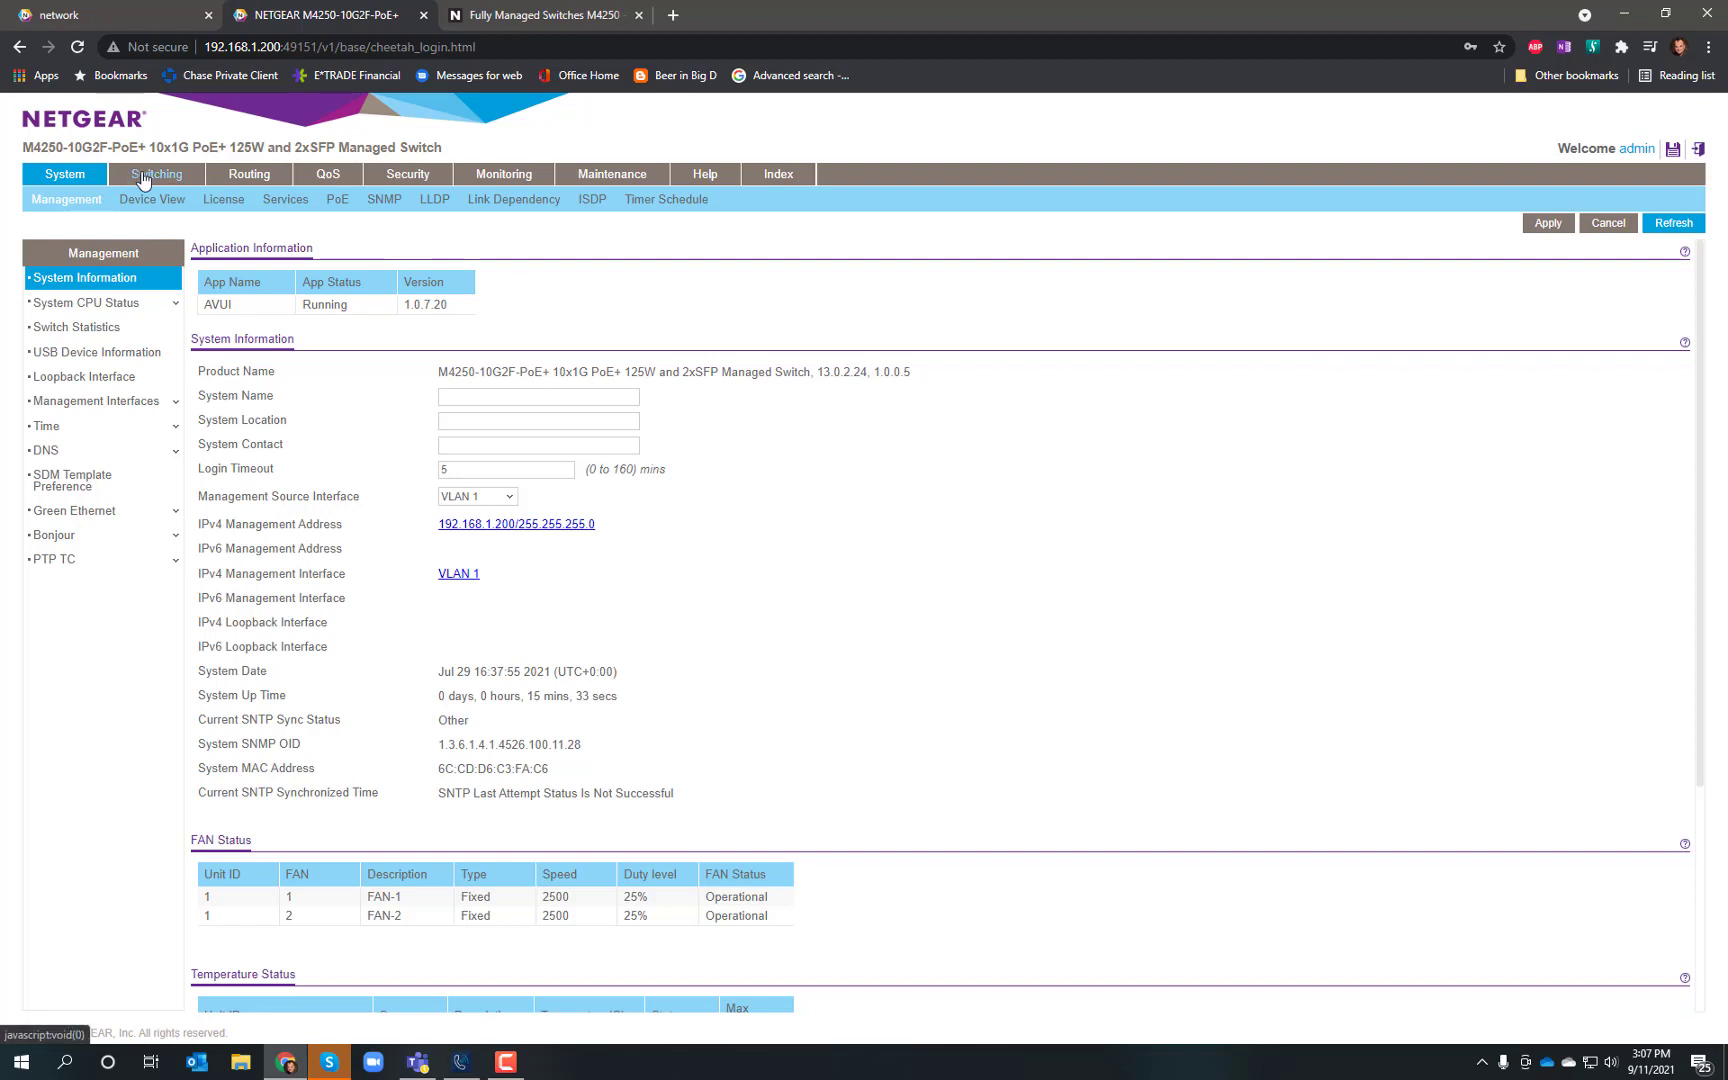
pyautogui.click(249, 177)
pyautogui.click(324, 176)
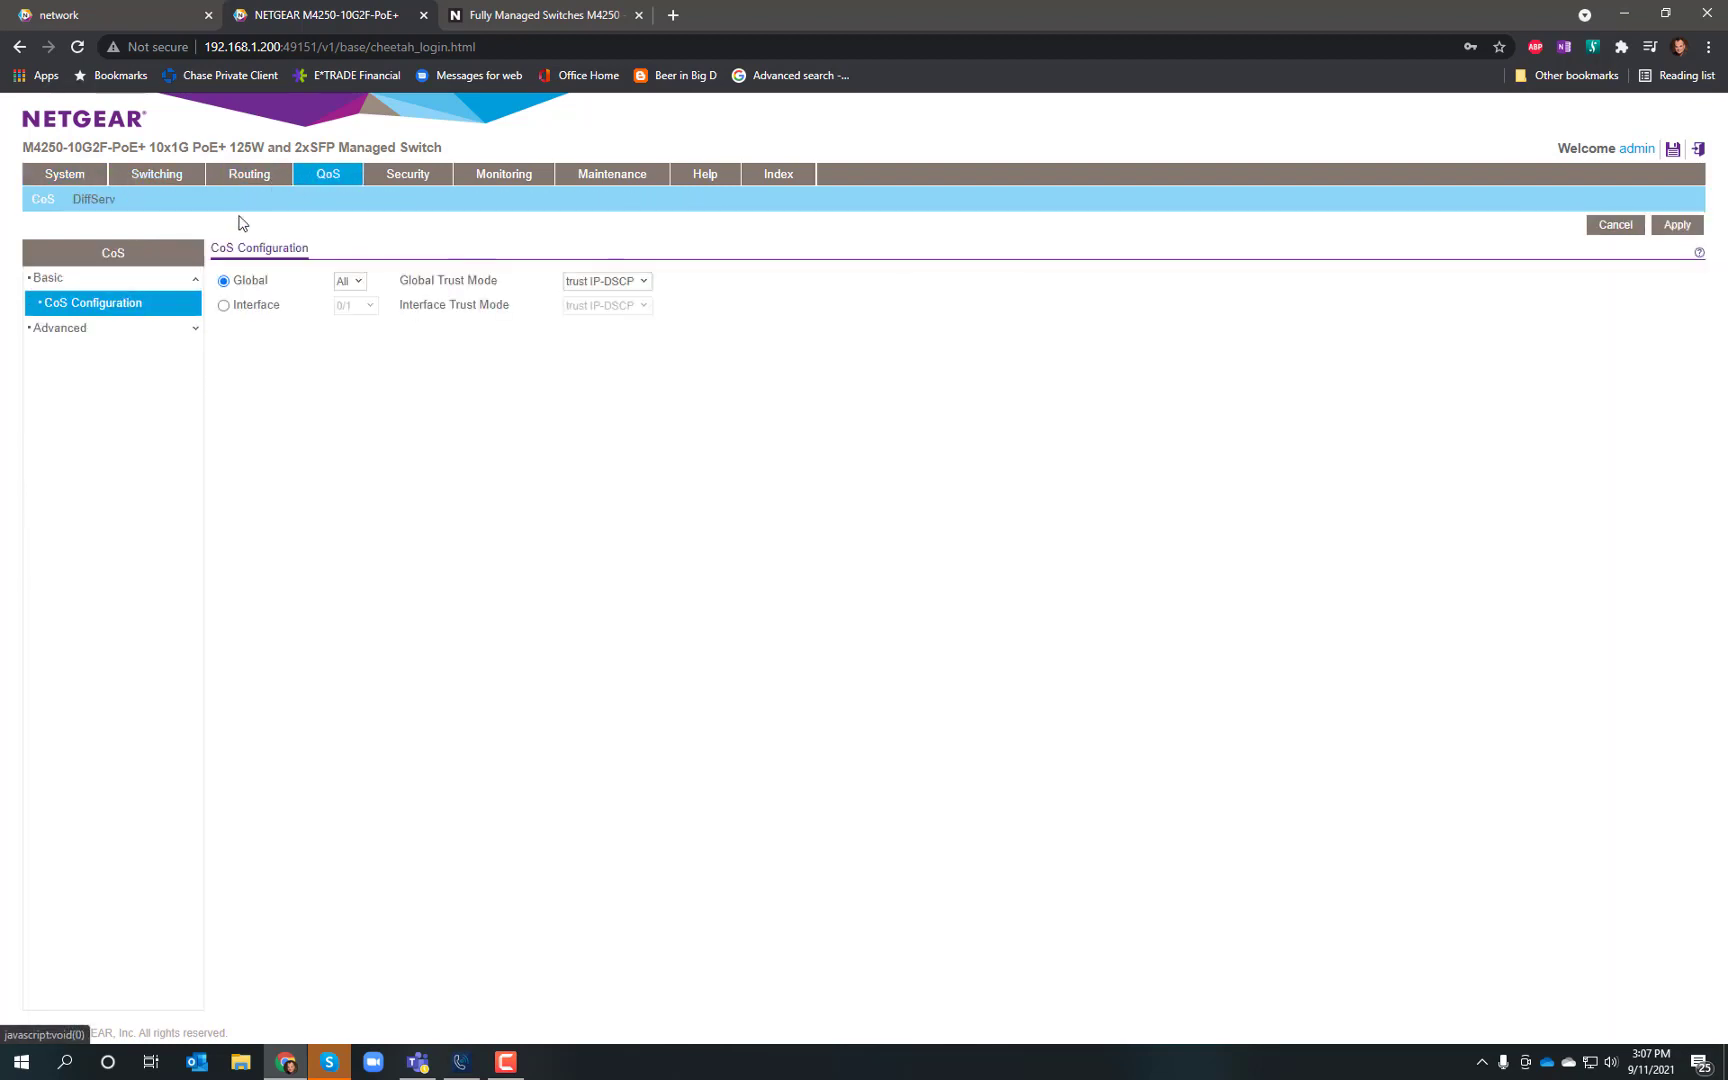
pyautogui.click(420, 174)
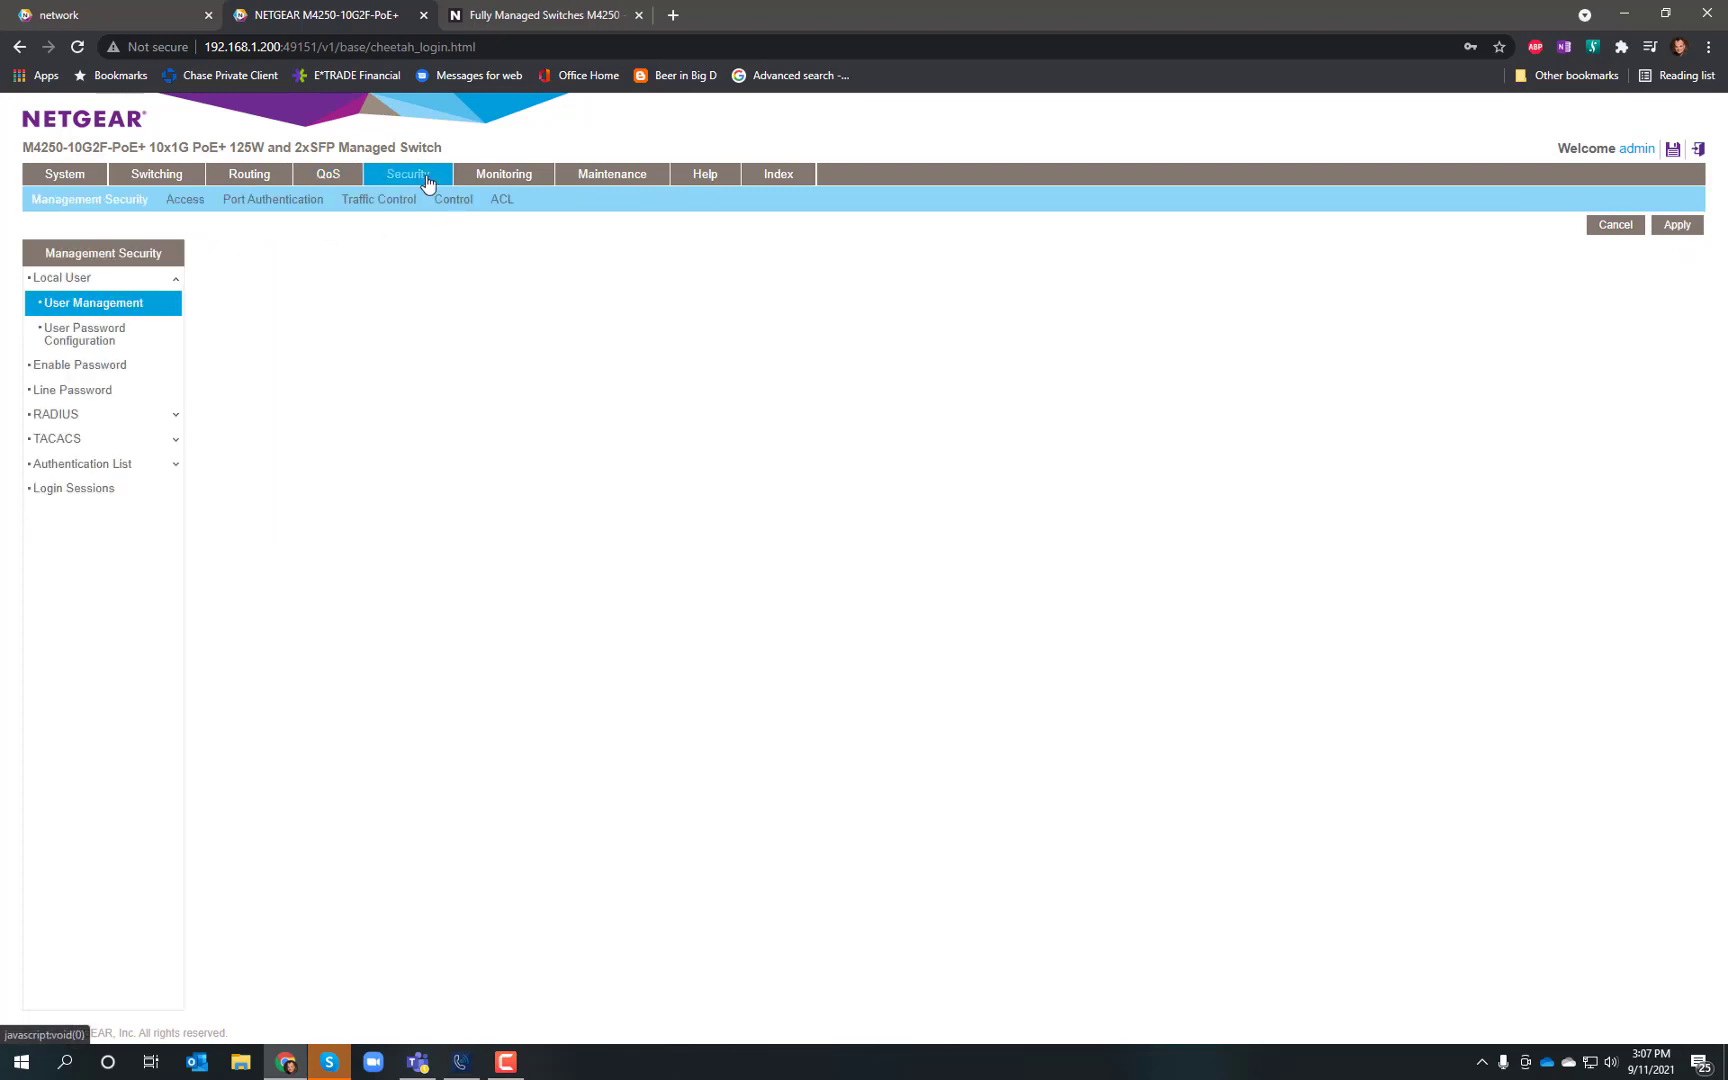
pyautogui.click(497, 178)
pyautogui.click(65, 175)
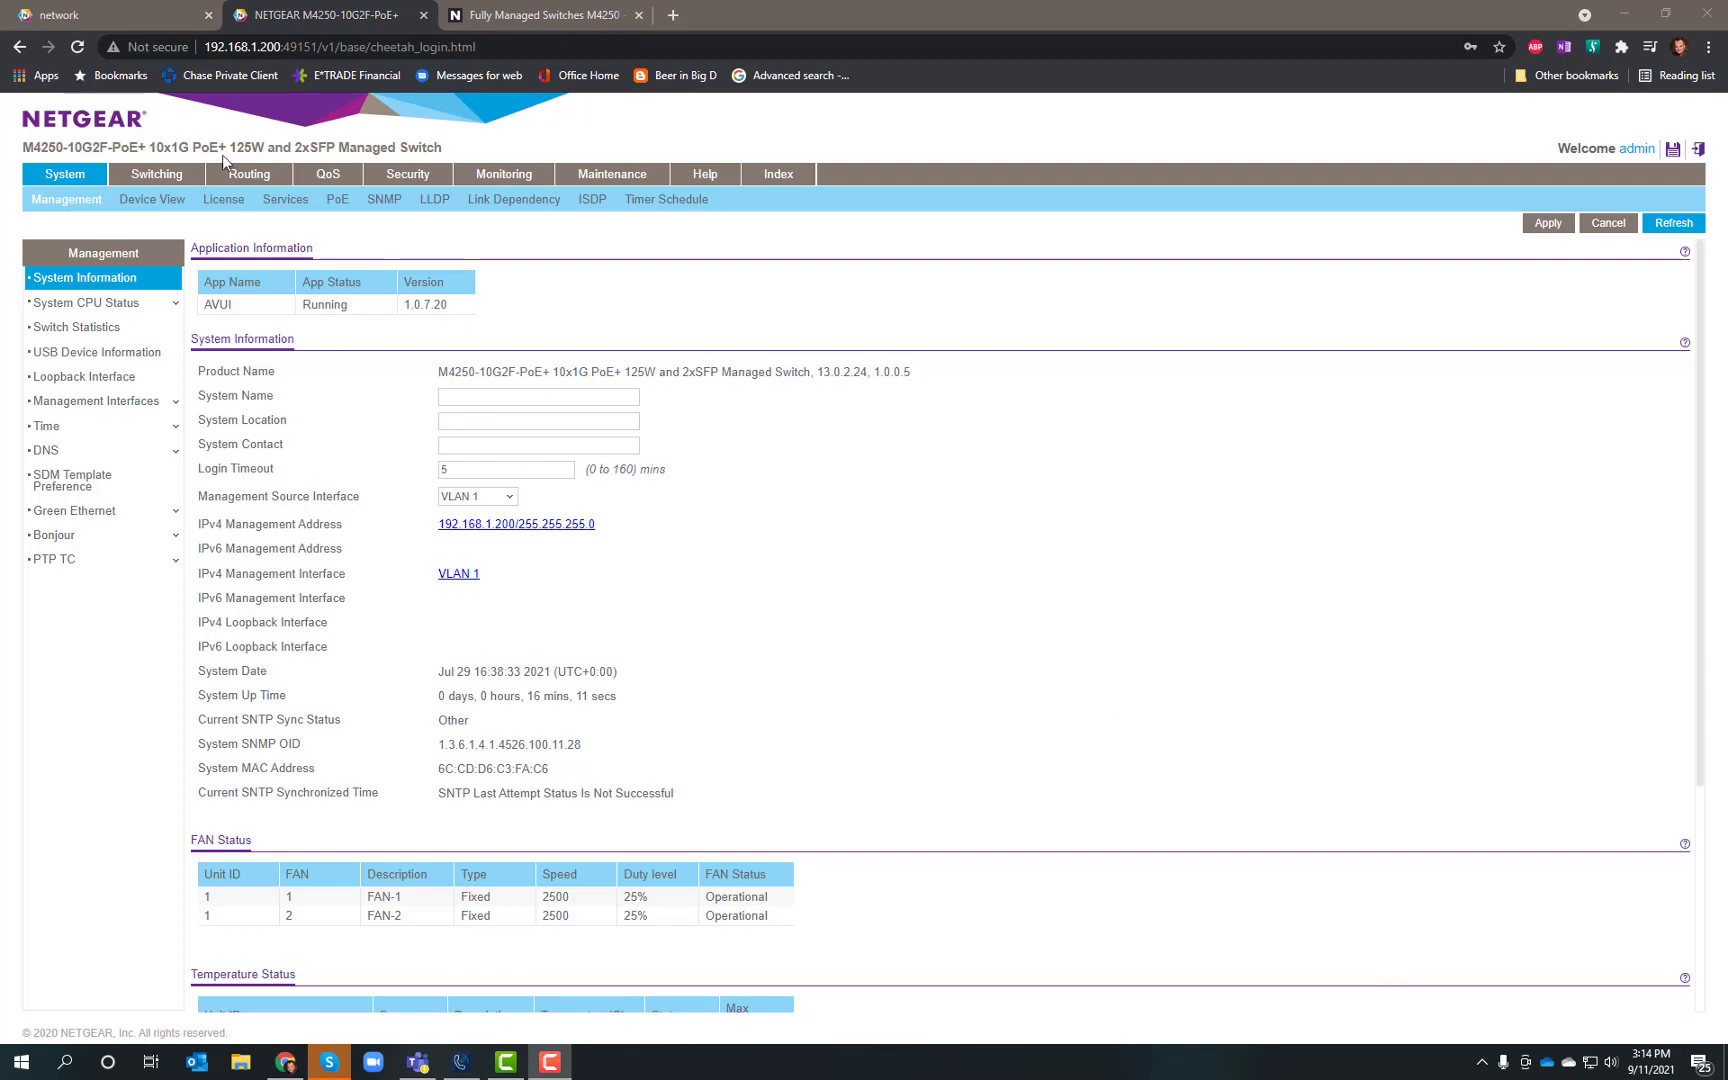
# Log in to the M4250 AV UI with the saved administrator login name and password
pyautogui.click(107, 12)
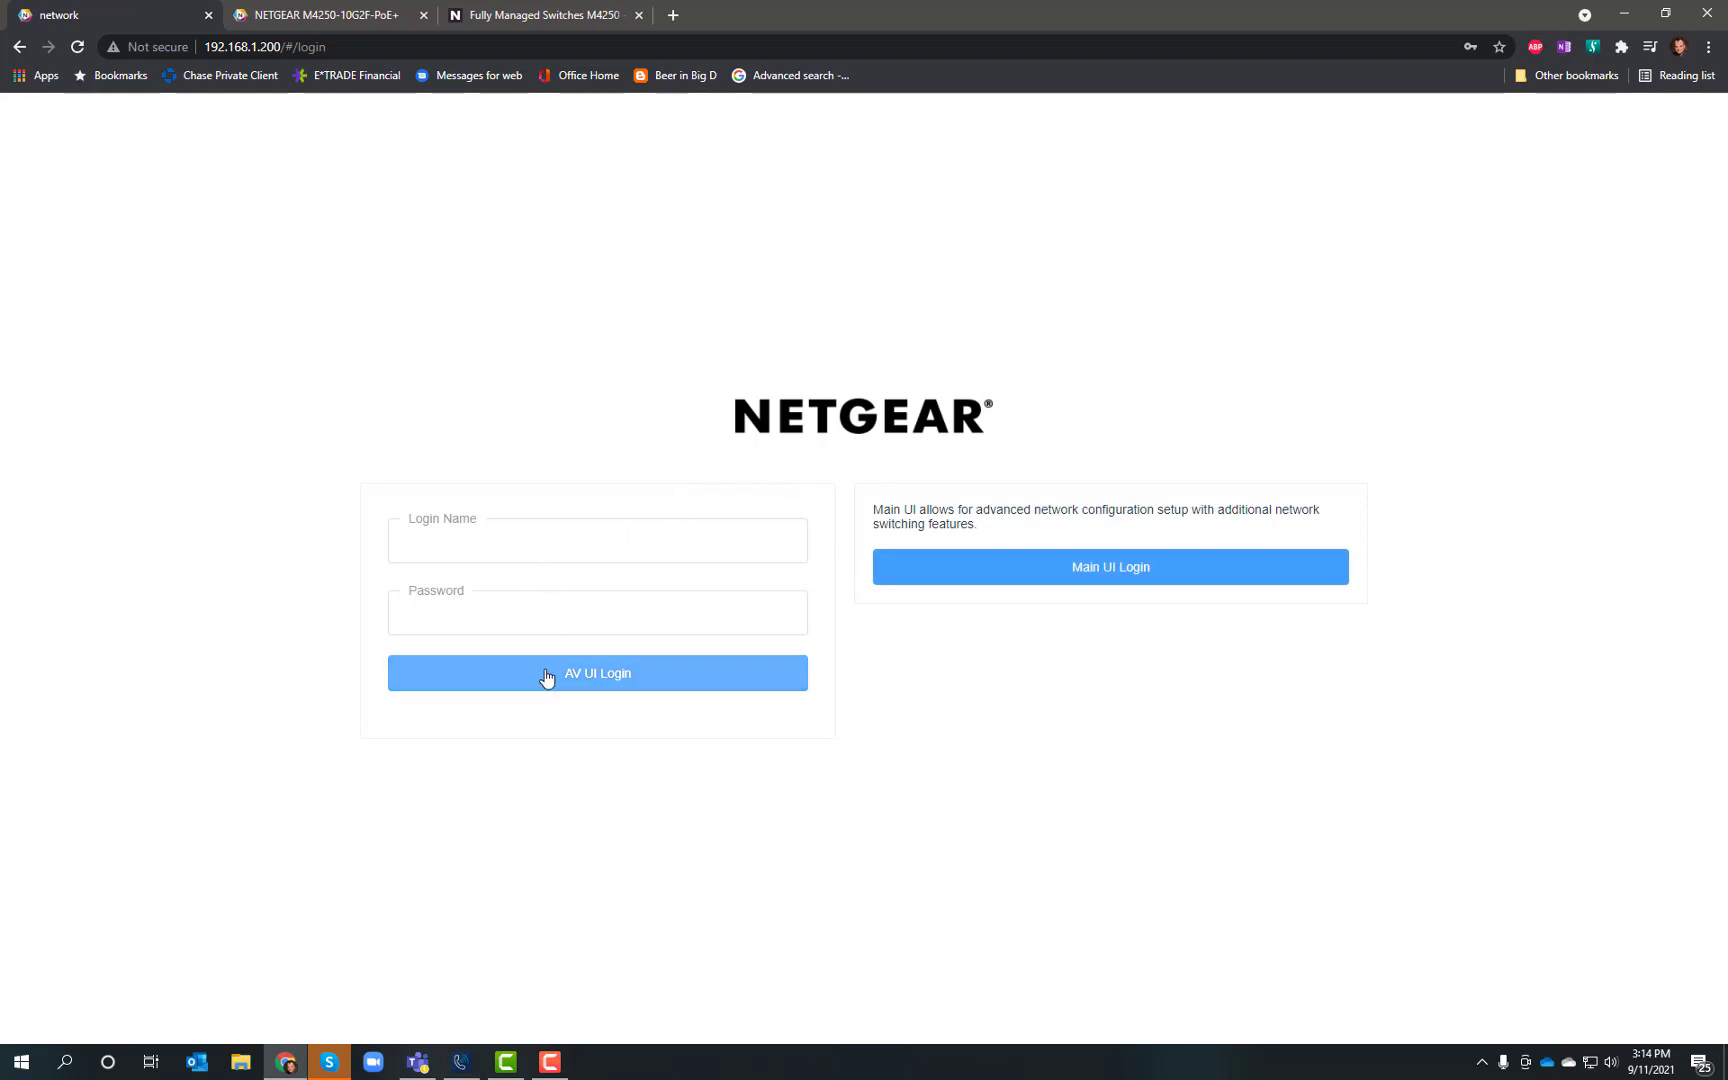
pyautogui.click(443, 548)
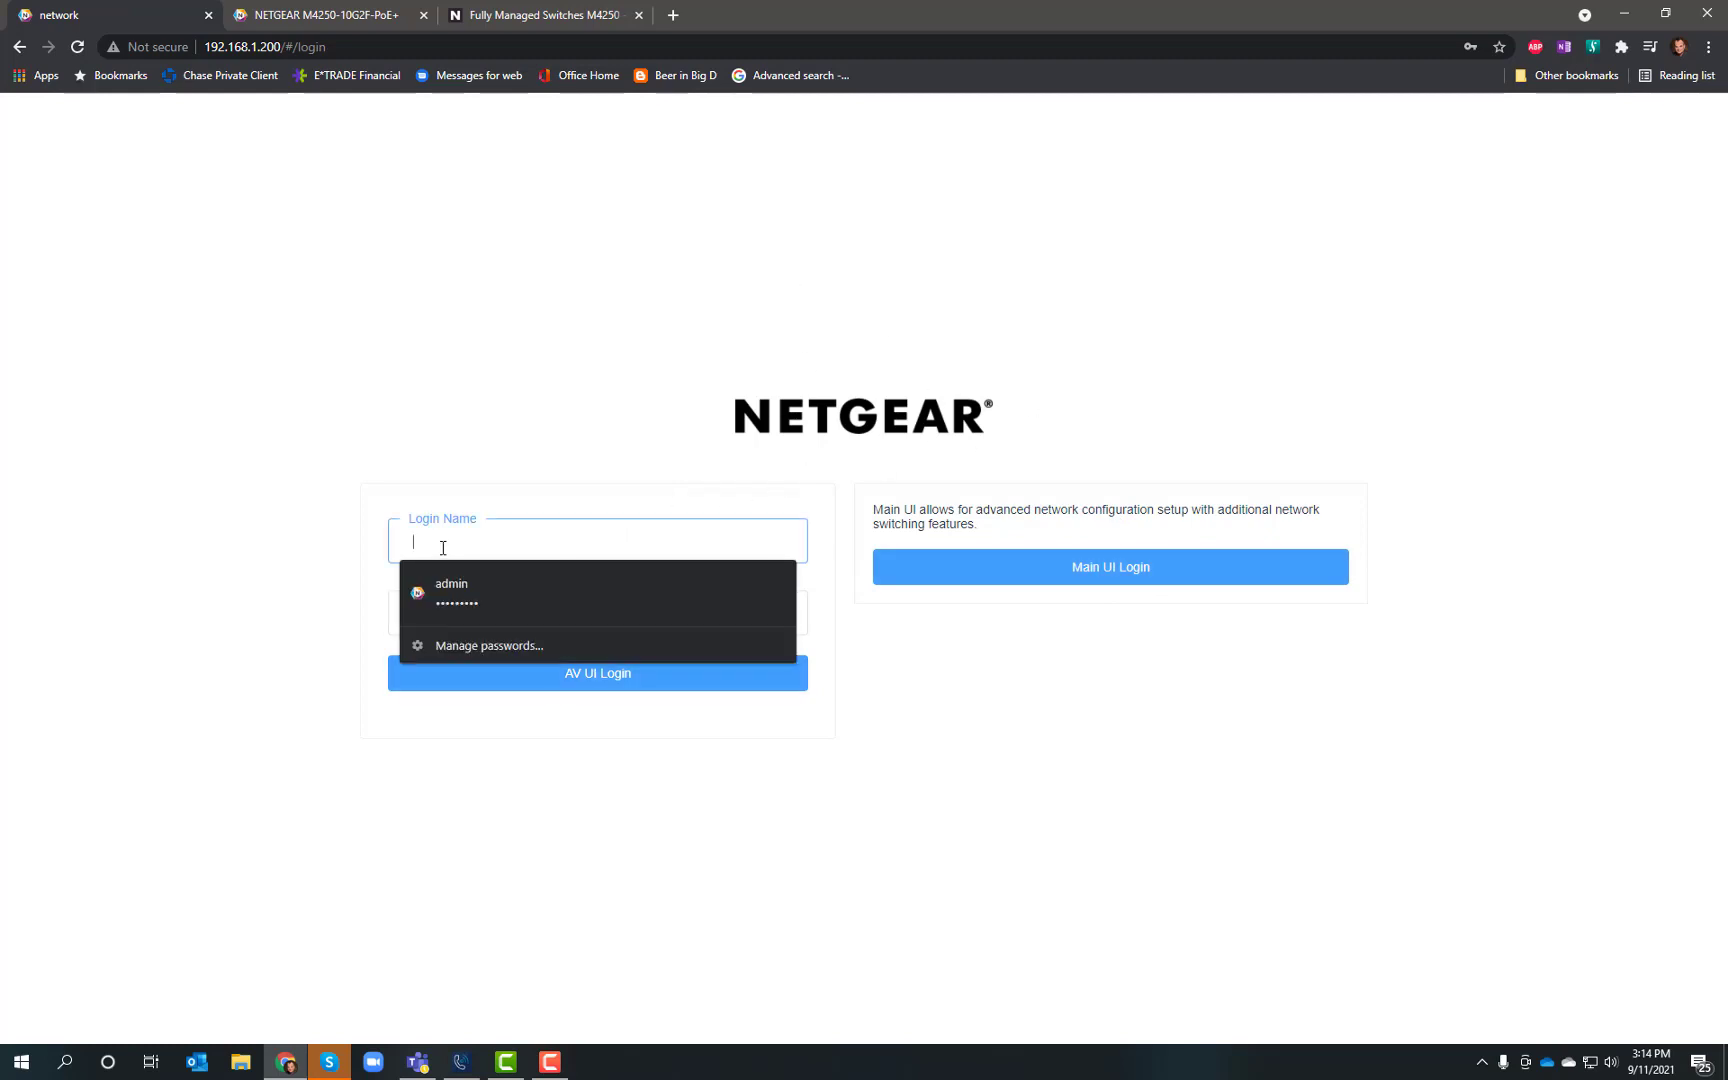
pyautogui.click(458, 602)
pyautogui.click(513, 674)
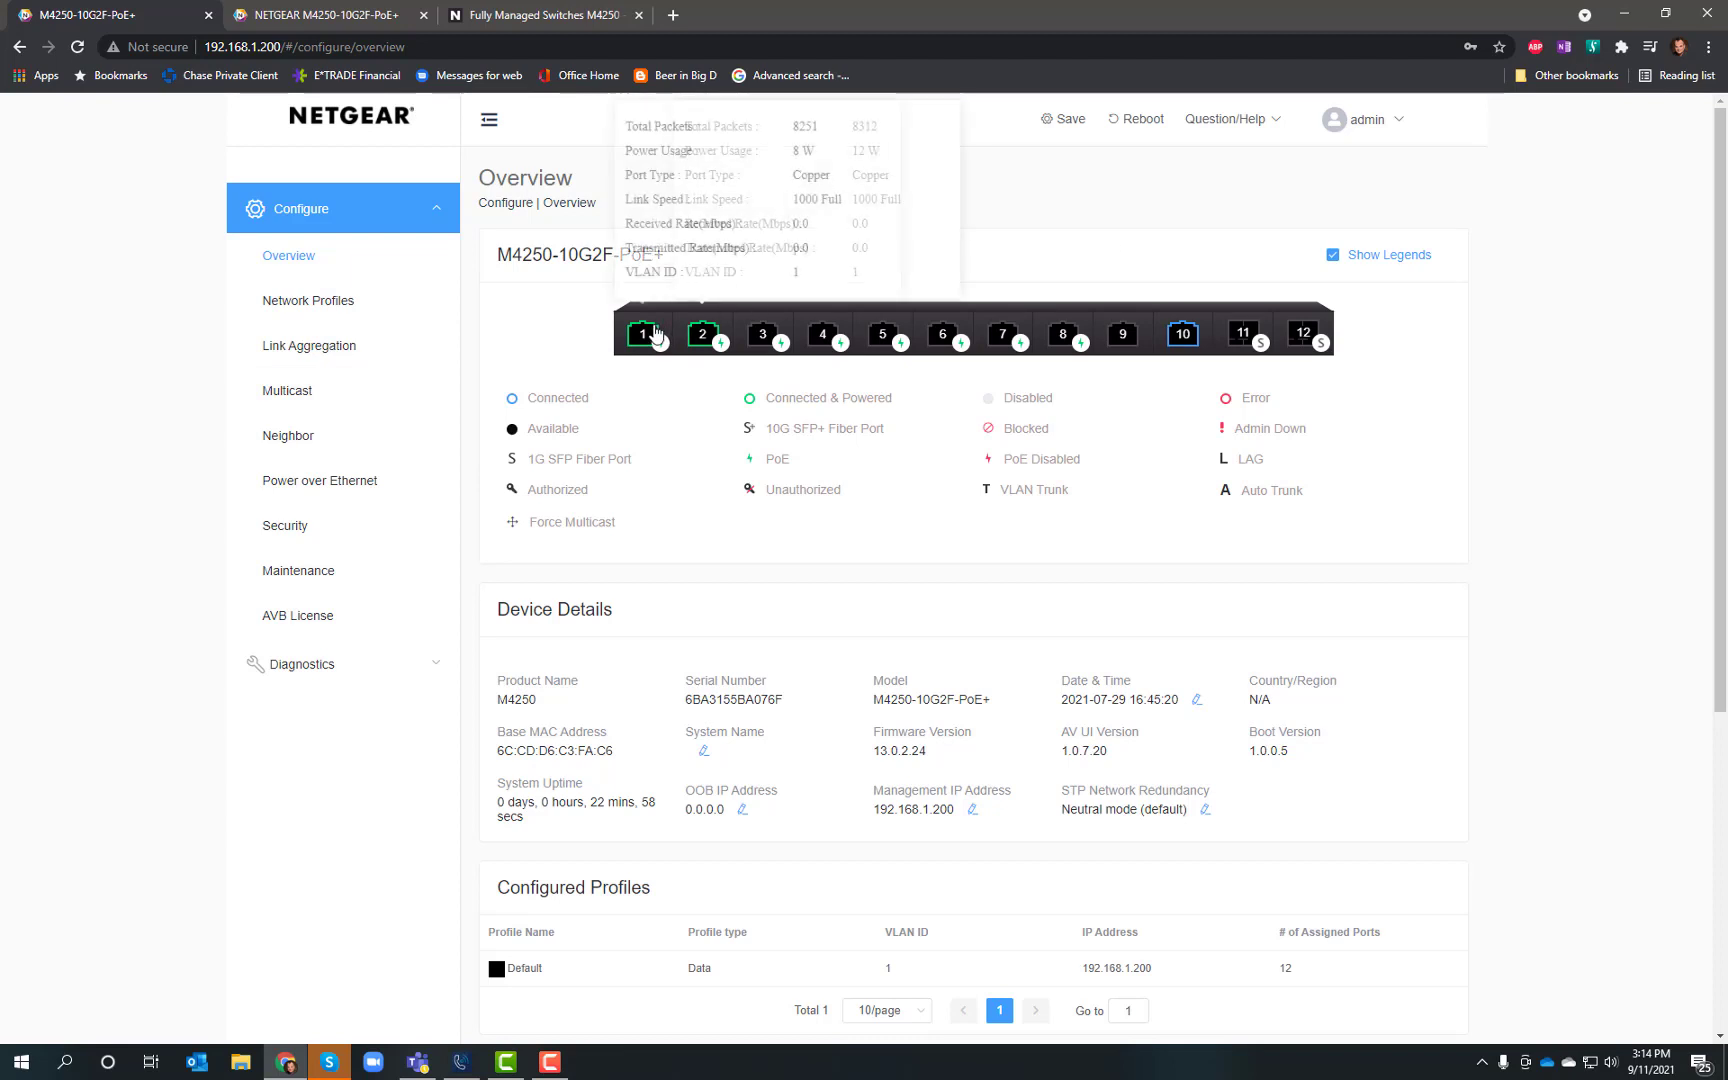
pyautogui.moveTo(708, 333)
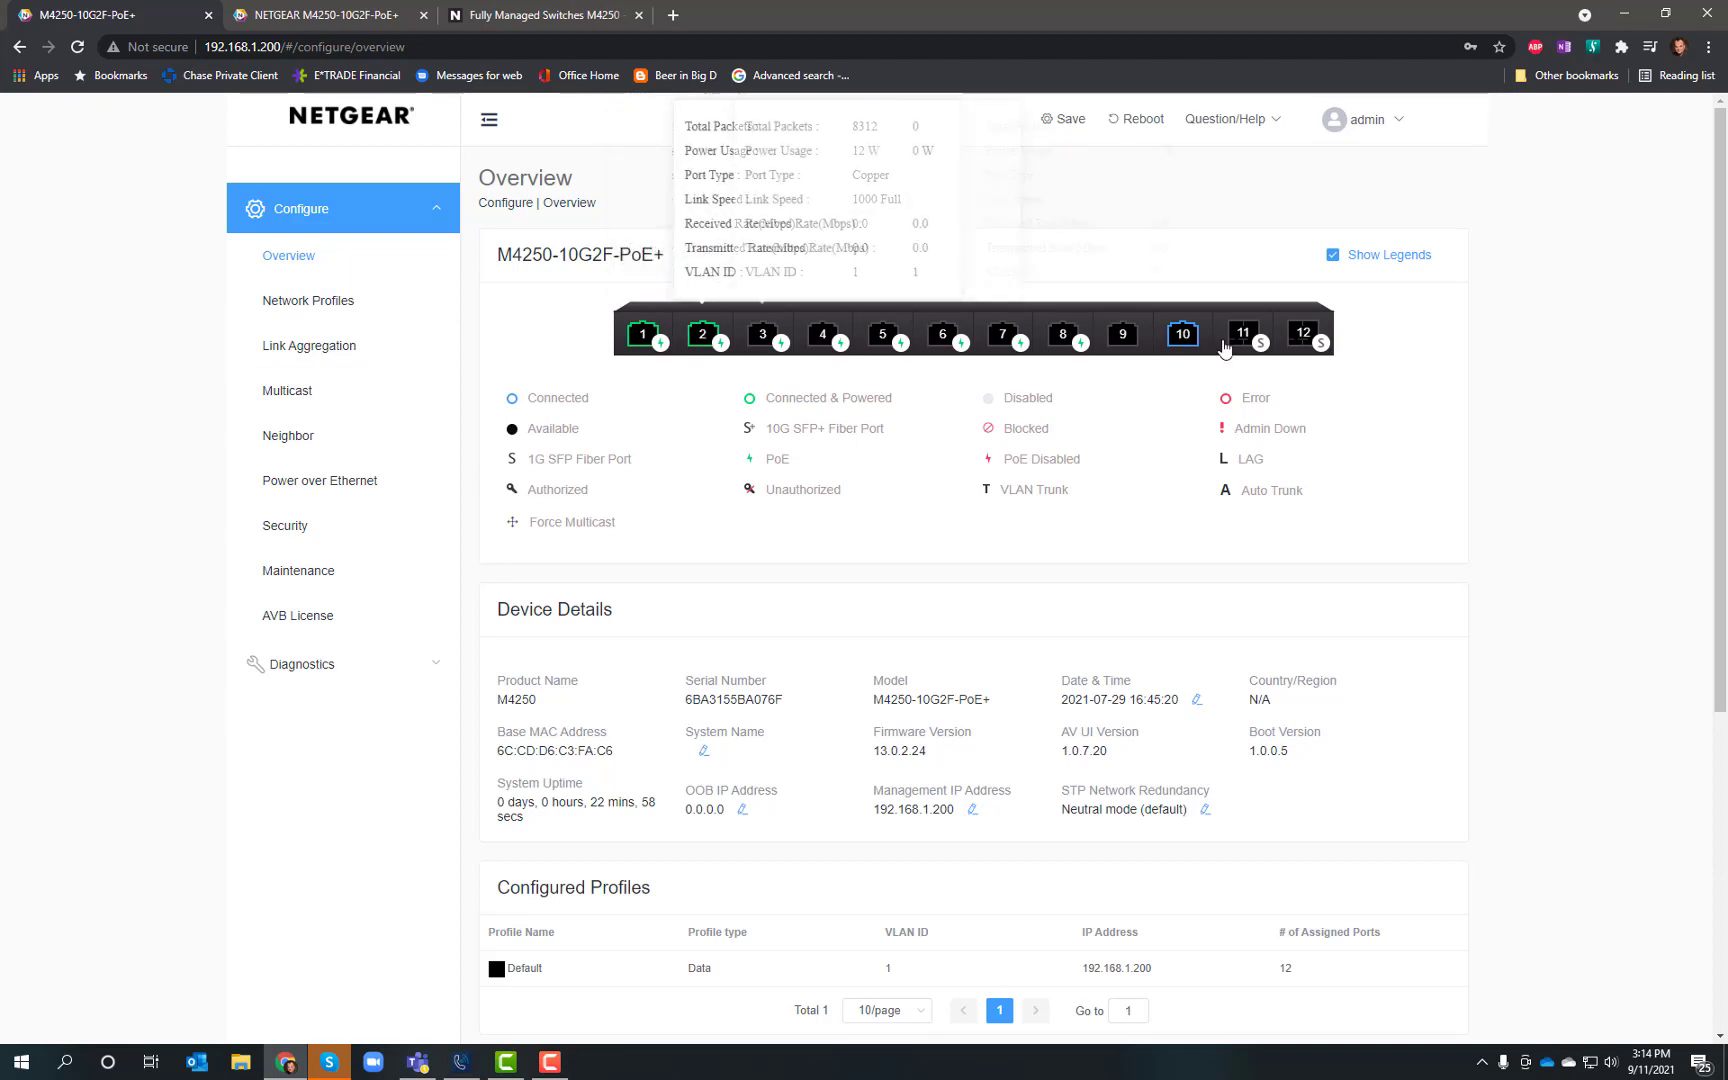
pyautogui.moveTo(1306, 362)
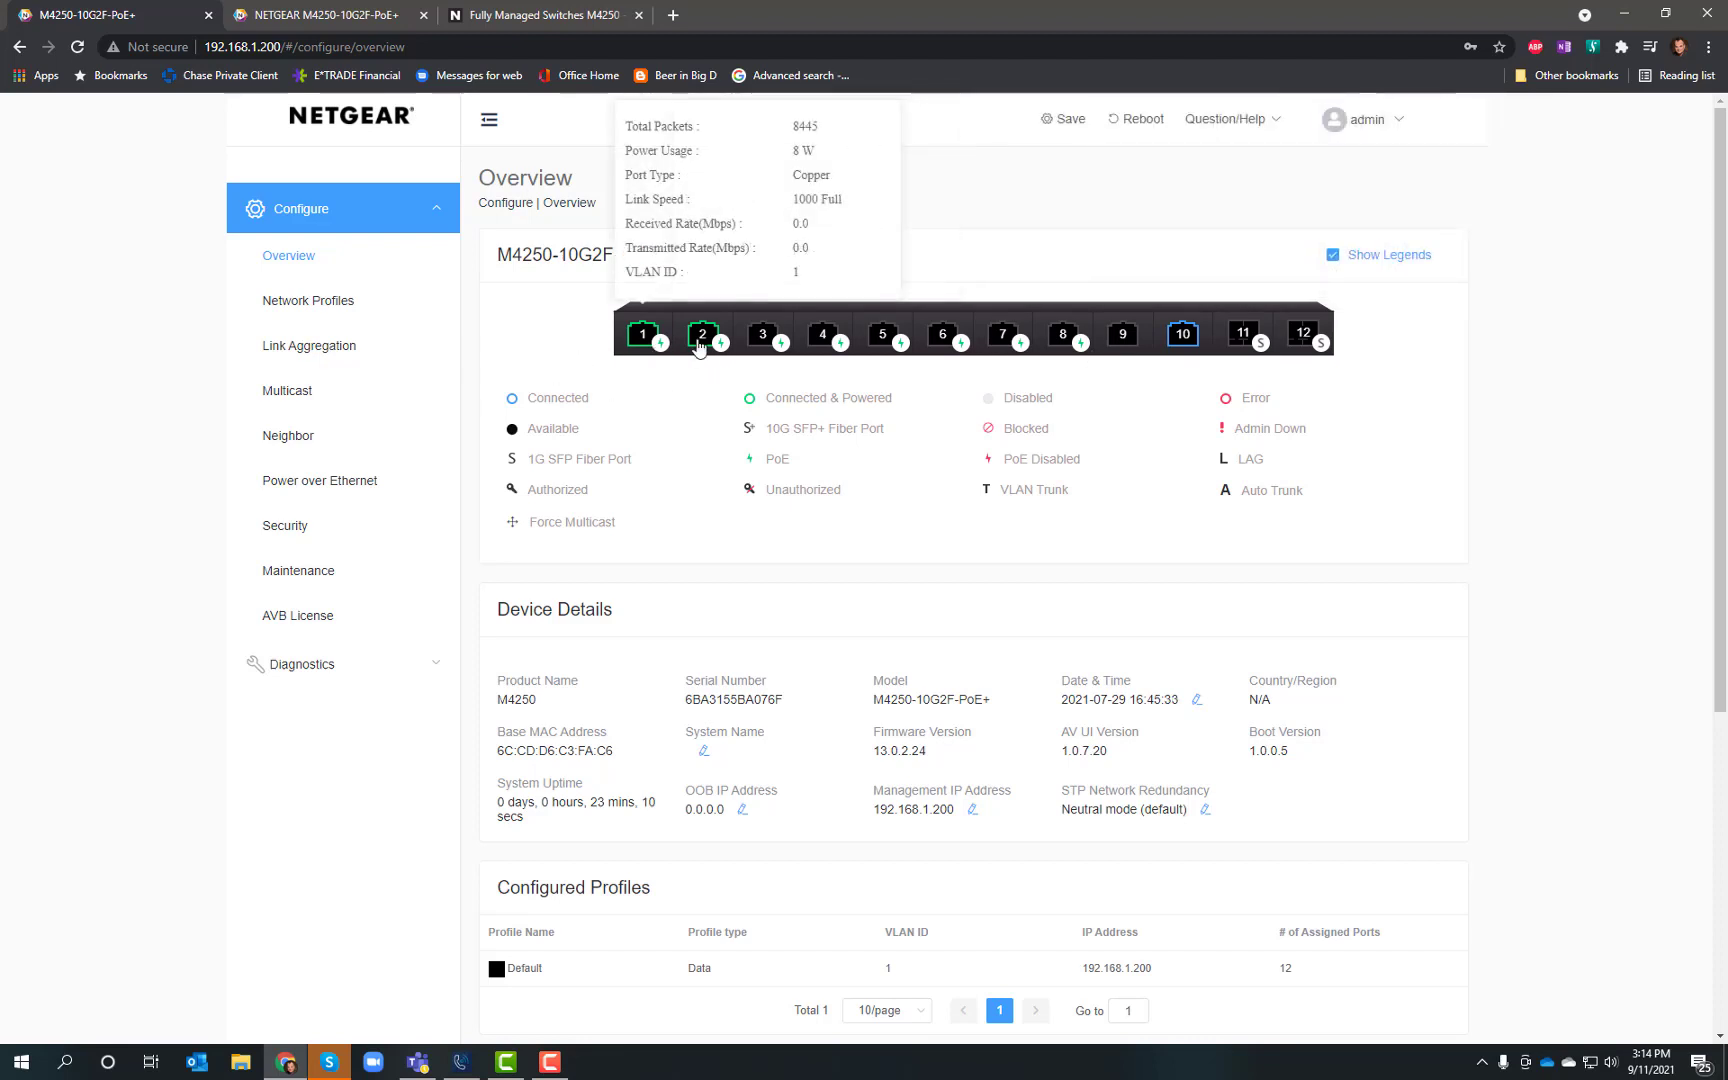
pyautogui.moveTo(1192, 358)
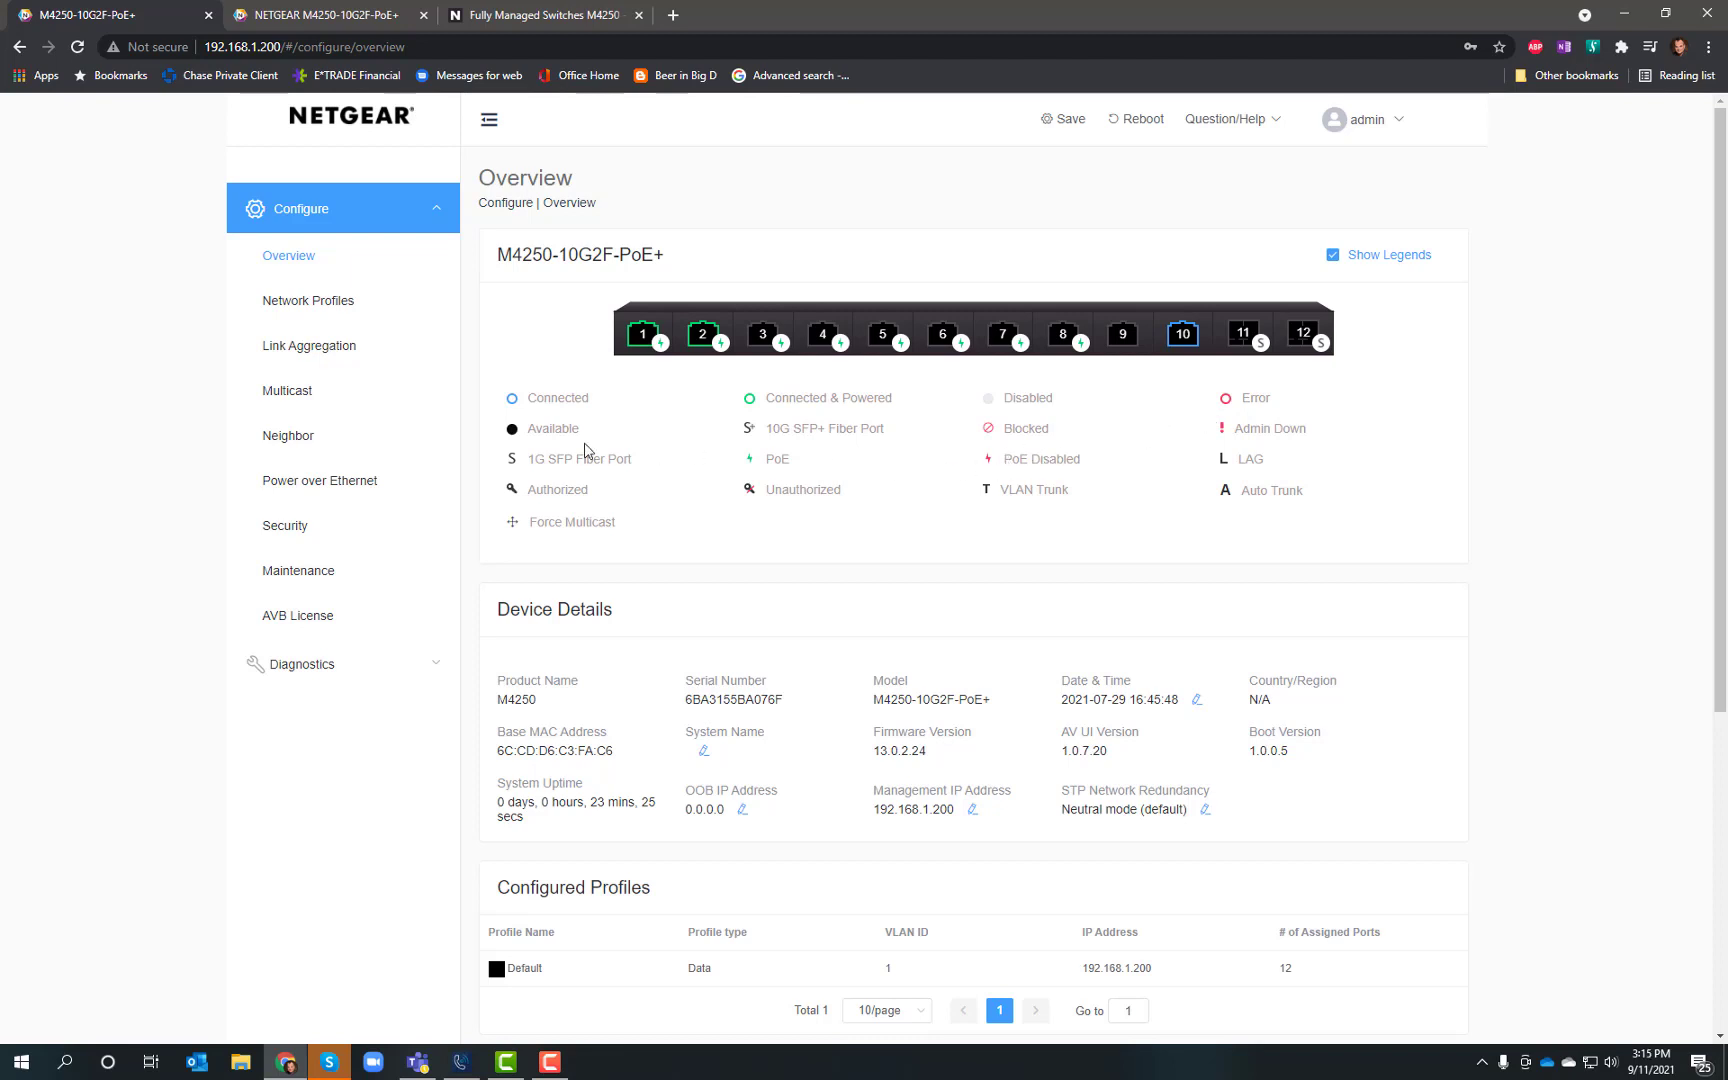
pyautogui.moveTo(1125, 360)
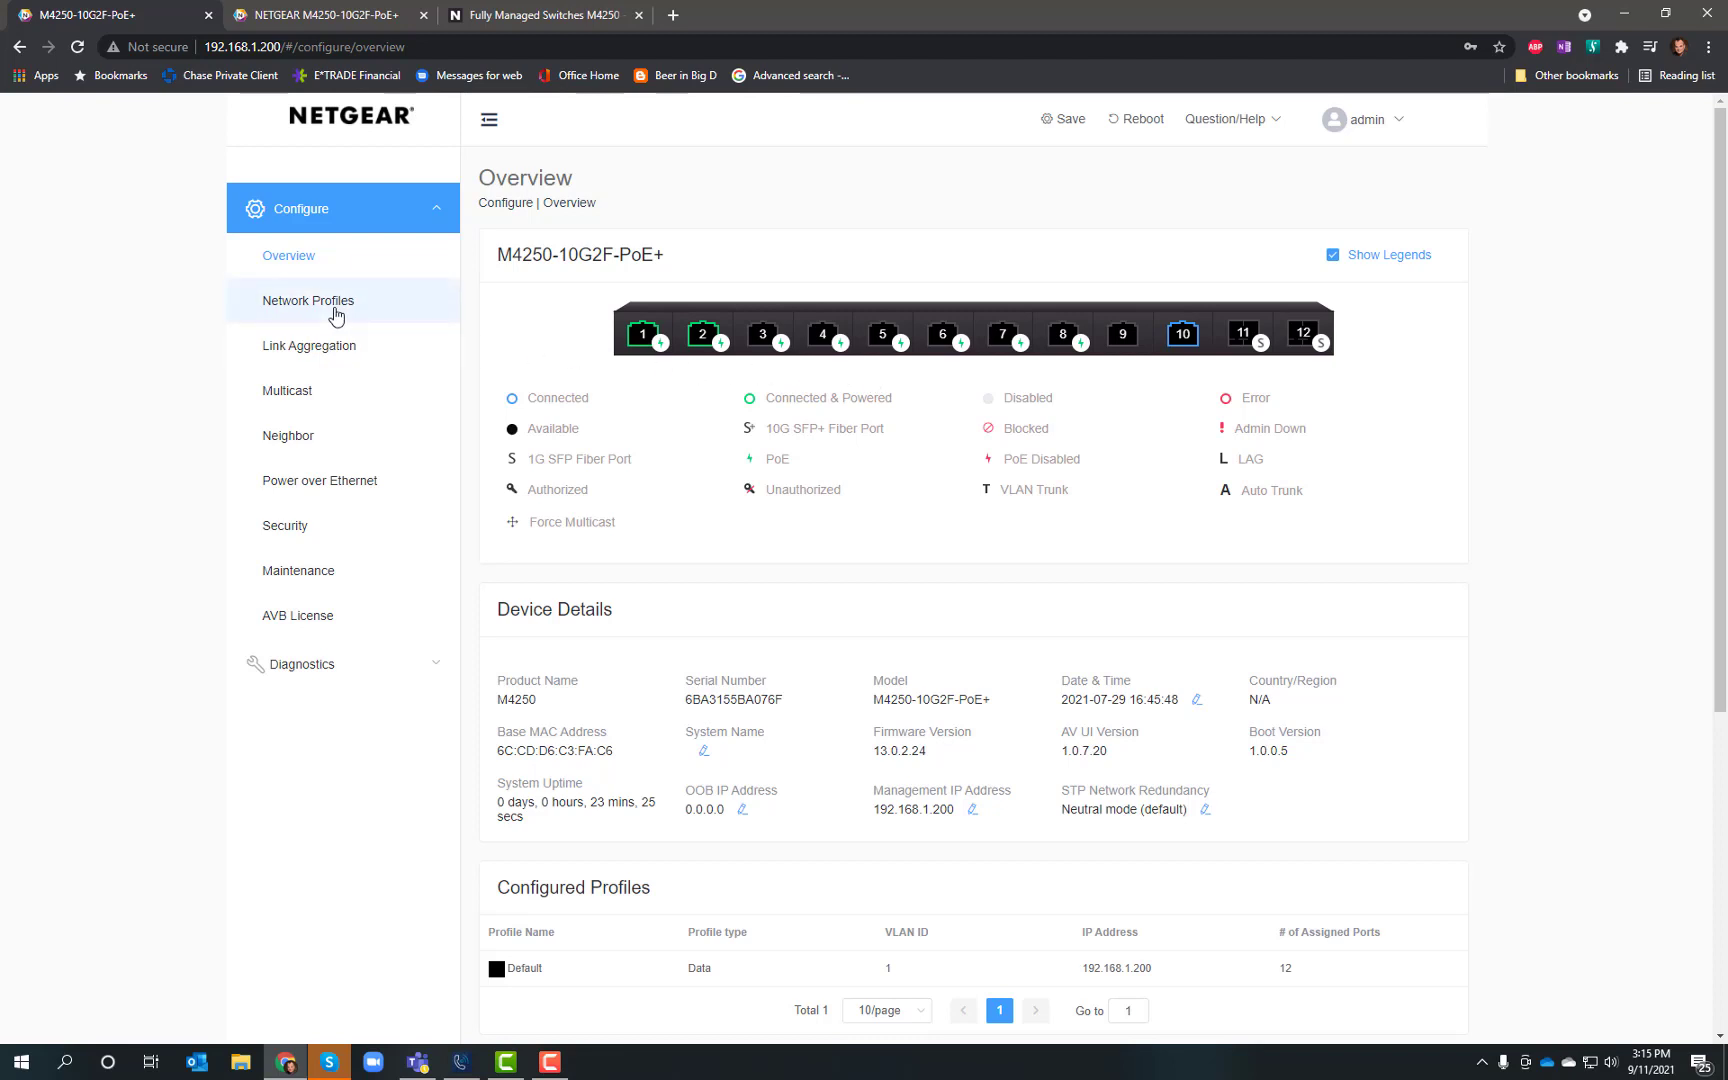
# Go to Network Profiles and scroll to the templates, highlighting the Video NDI4 and NDI5 names
pyautogui.click(336, 316)
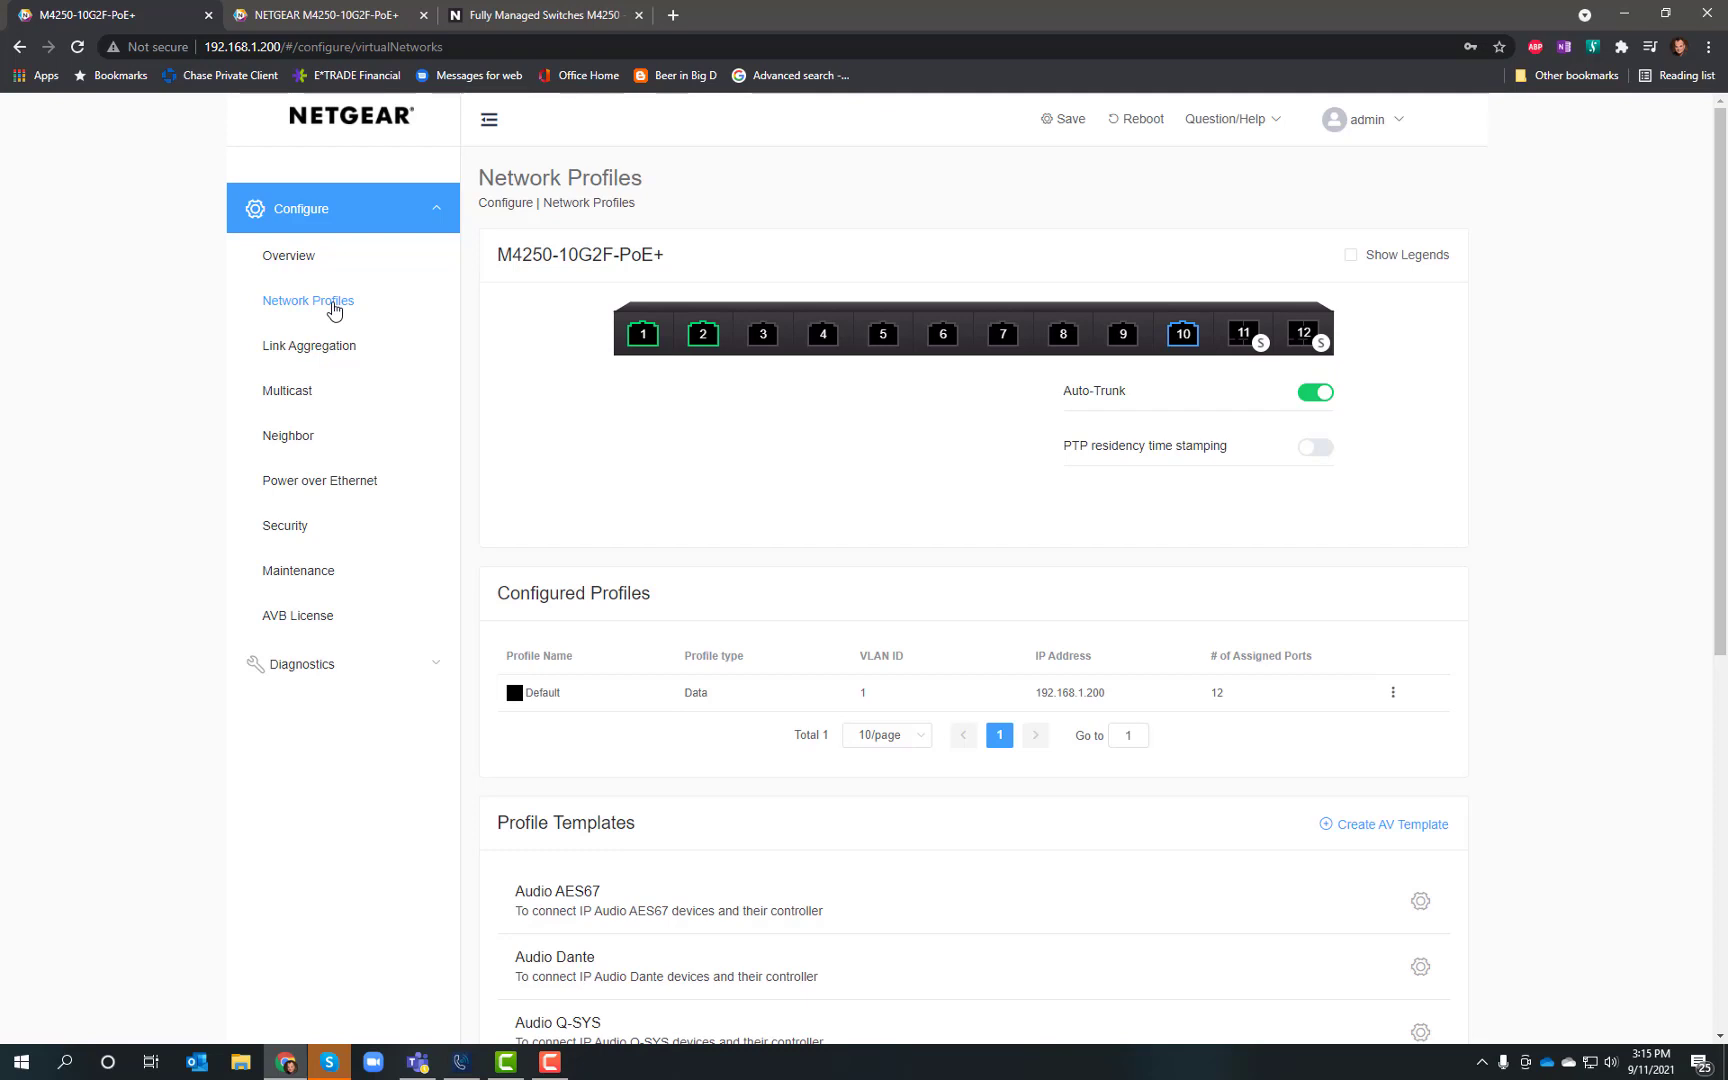
pyautogui.scroll(-6, 740, 685)
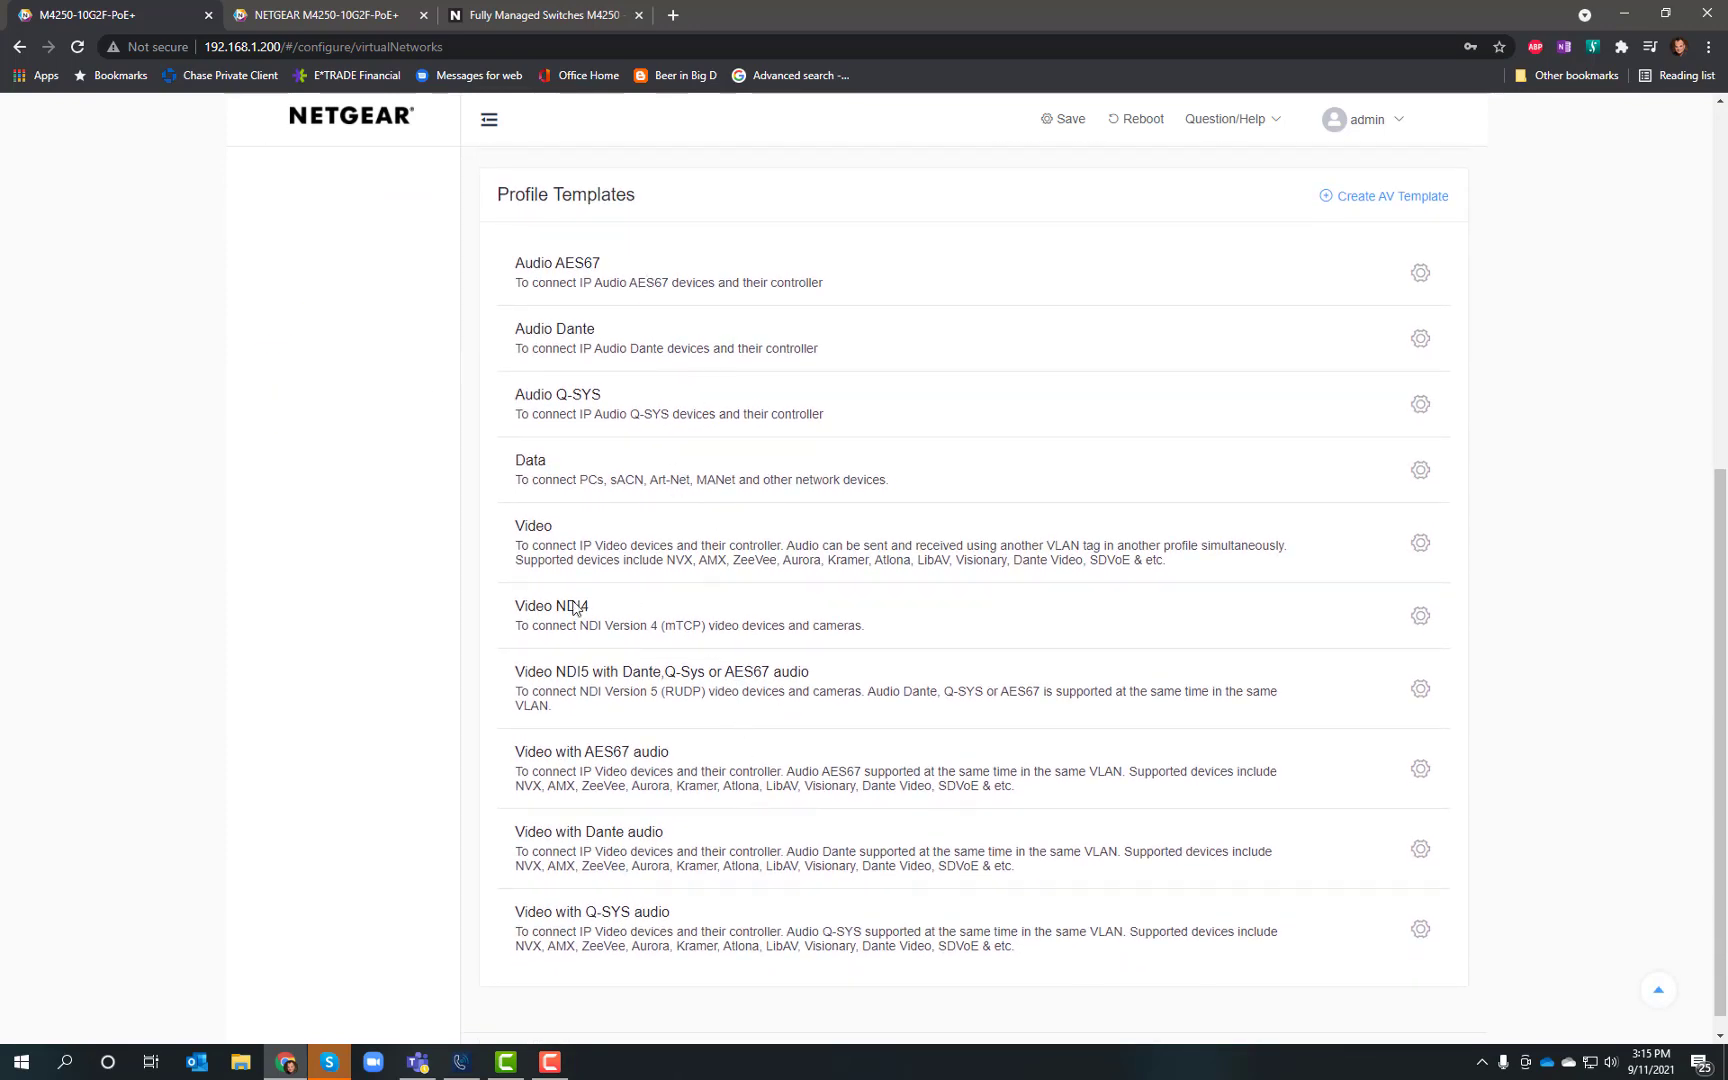
pyautogui.moveTo(520, 604); pyautogui.dragTo(613, 617)
pyautogui.click(512, 680)
pyautogui.moveTo(512, 680); pyautogui.dragTo(621, 676)
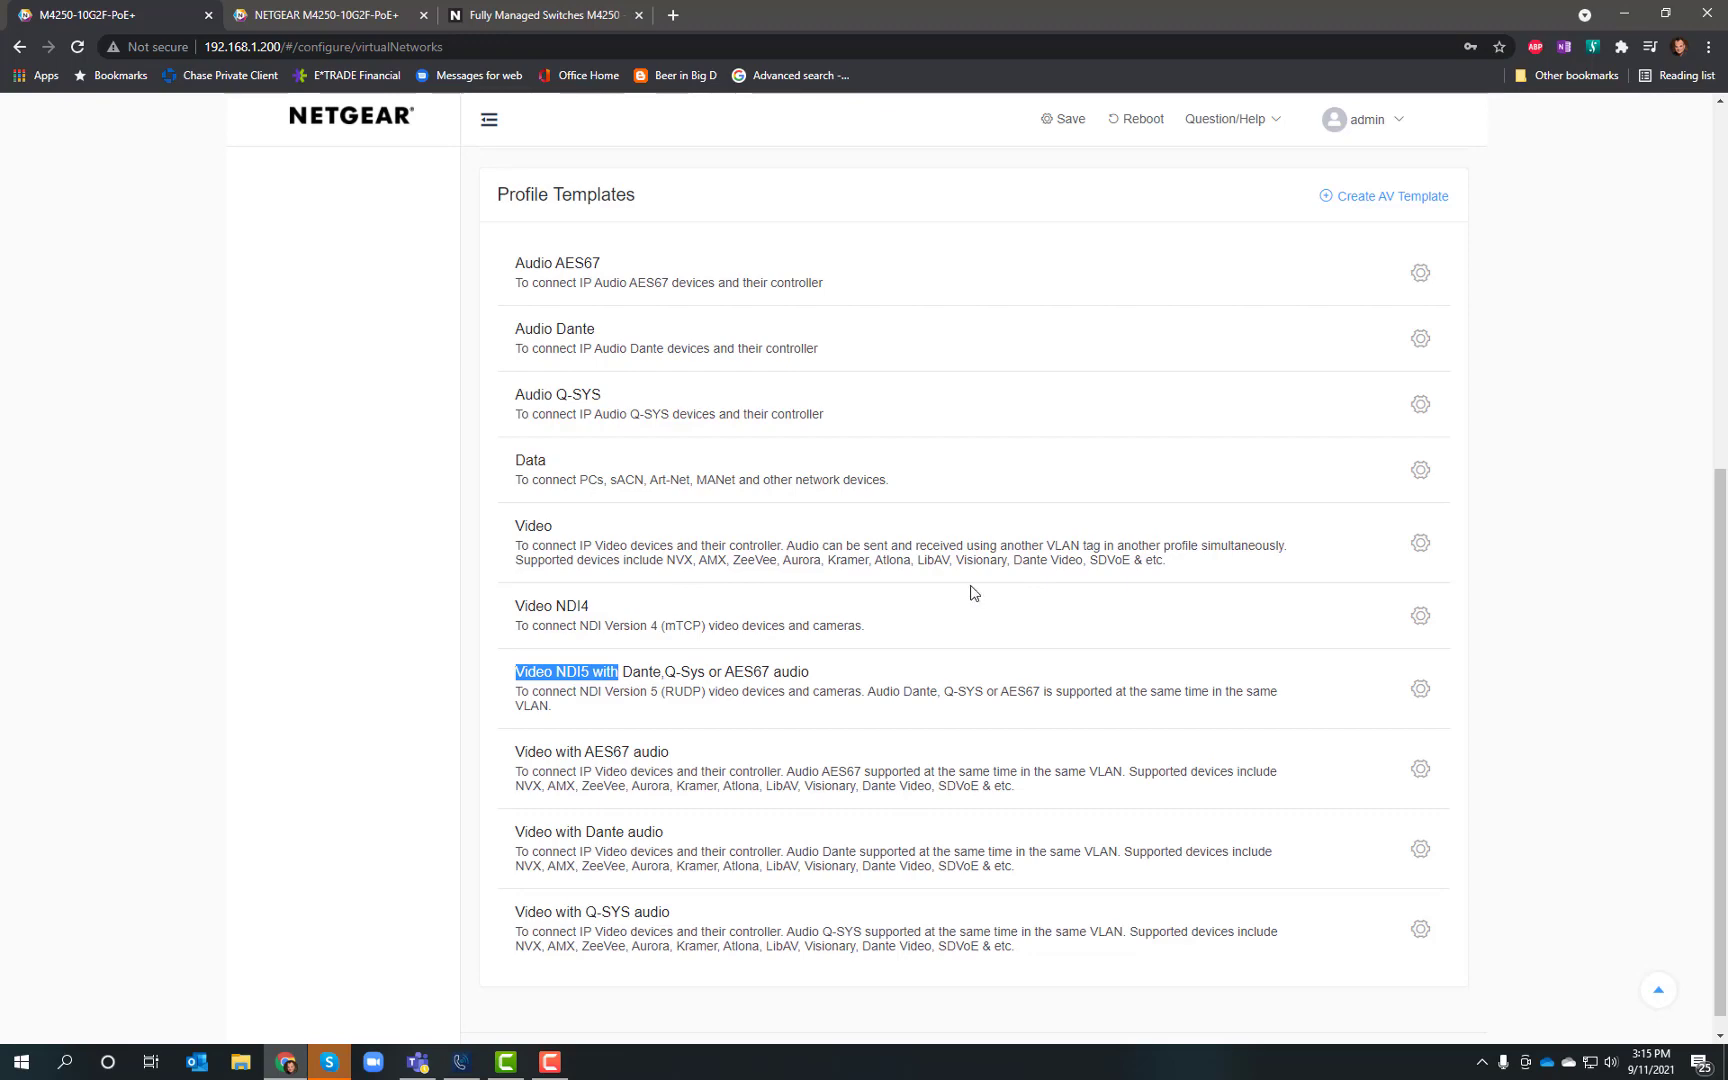
# Start a profile from the Video NDI4 template on ports 1–4, named NDI4 with VLAN ID 4
pyautogui.click(1421, 620)
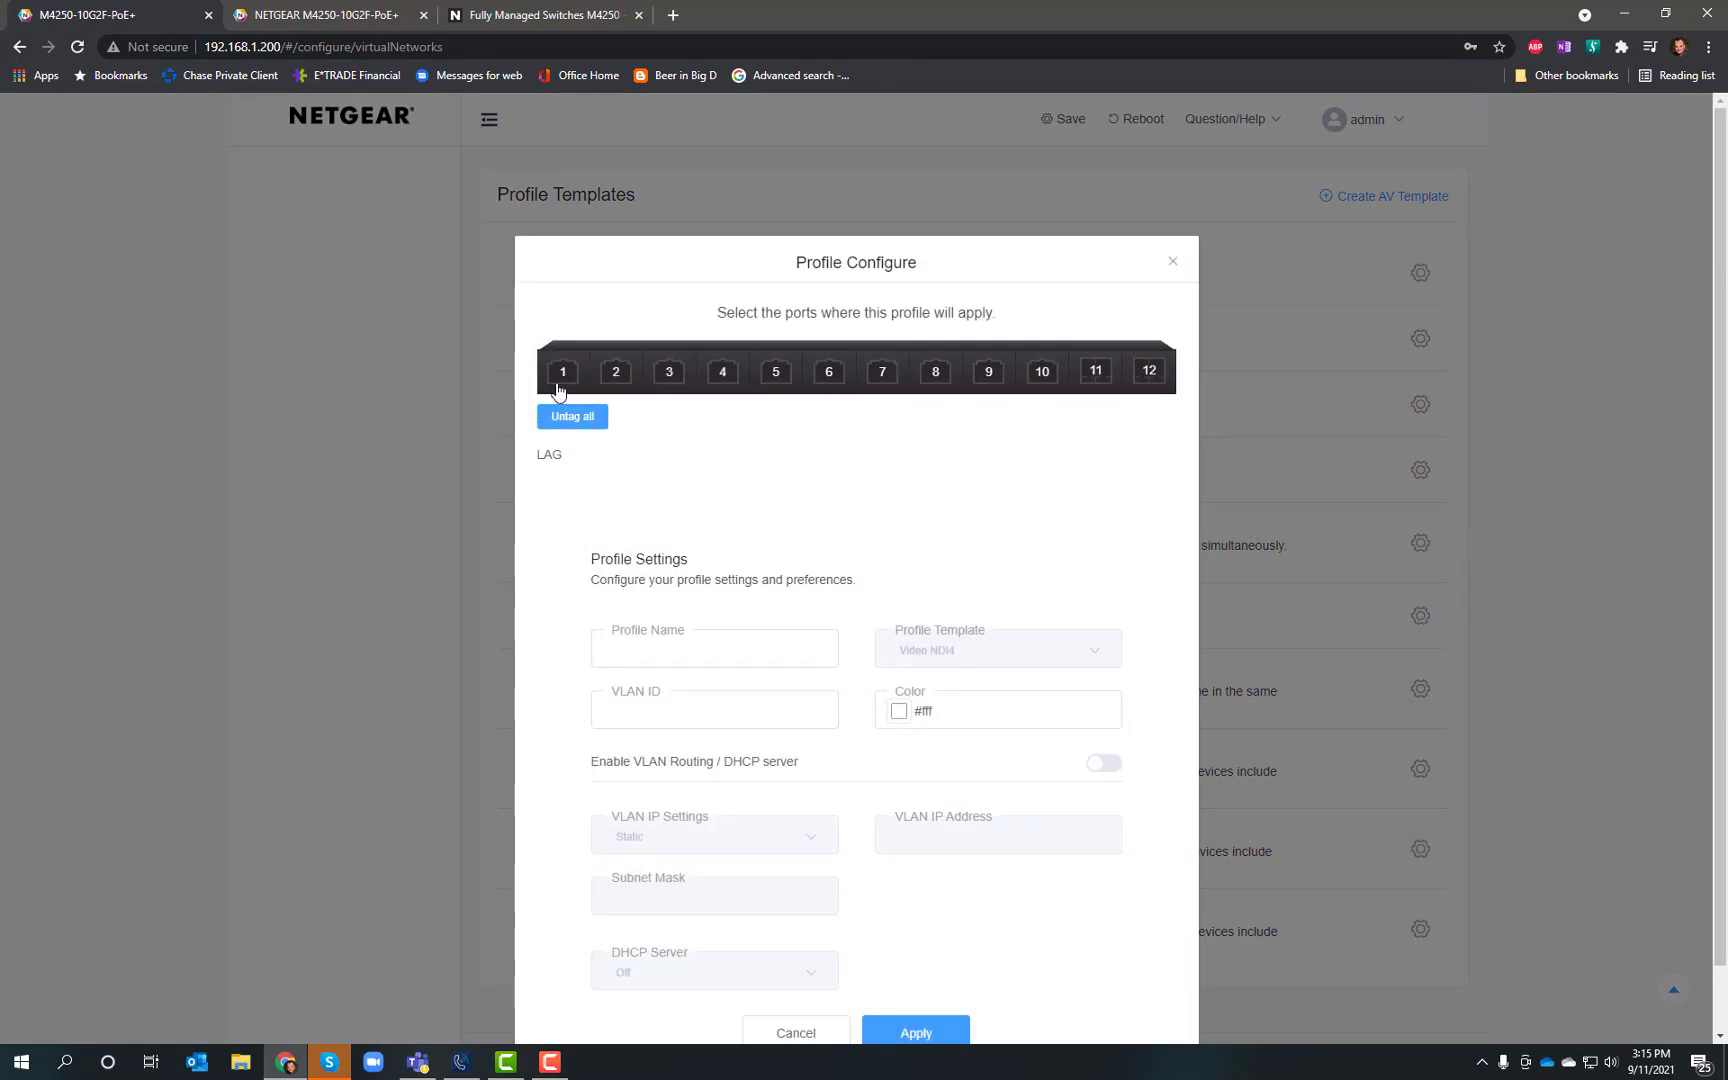
pyautogui.click(562, 372)
pyautogui.click(607, 385)
pyautogui.click(670, 383)
pyautogui.click(724, 380)
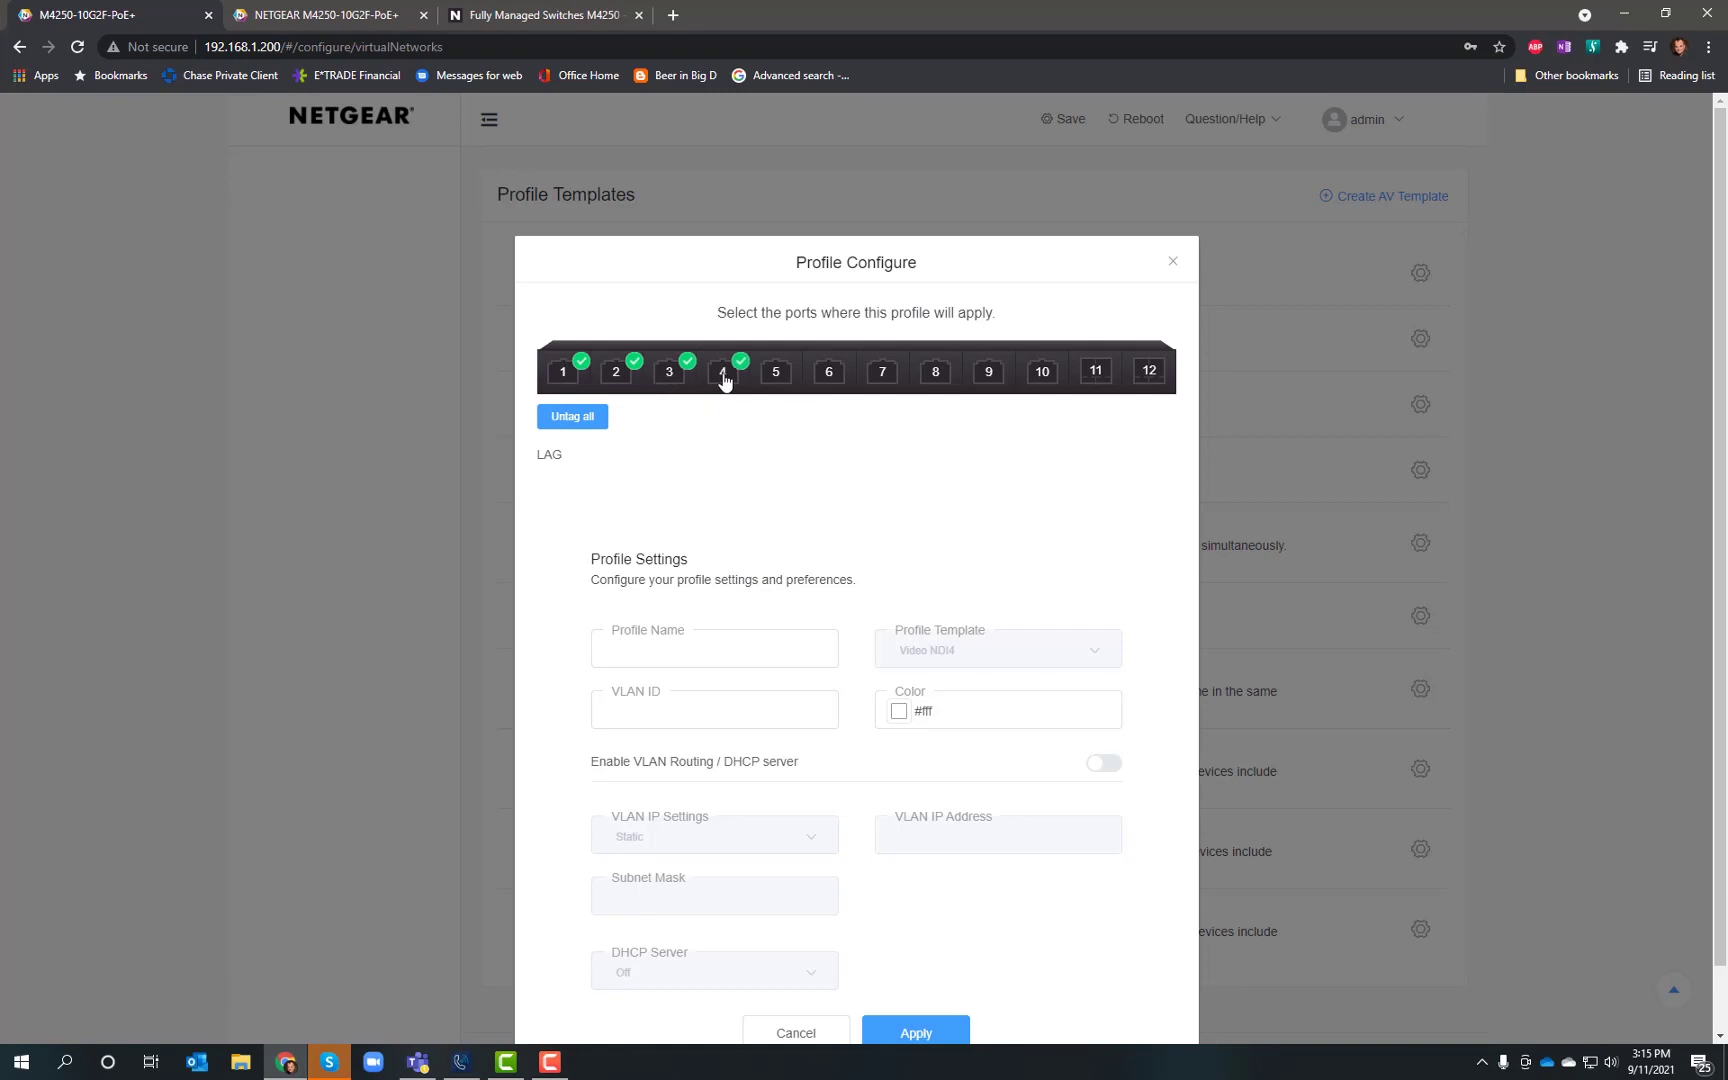
pyautogui.click(634, 648)
pyautogui.click(652, 715)
# Set the profile colour to blue #2909F9 and apply the NDI4 profile
pyautogui.click(893, 711)
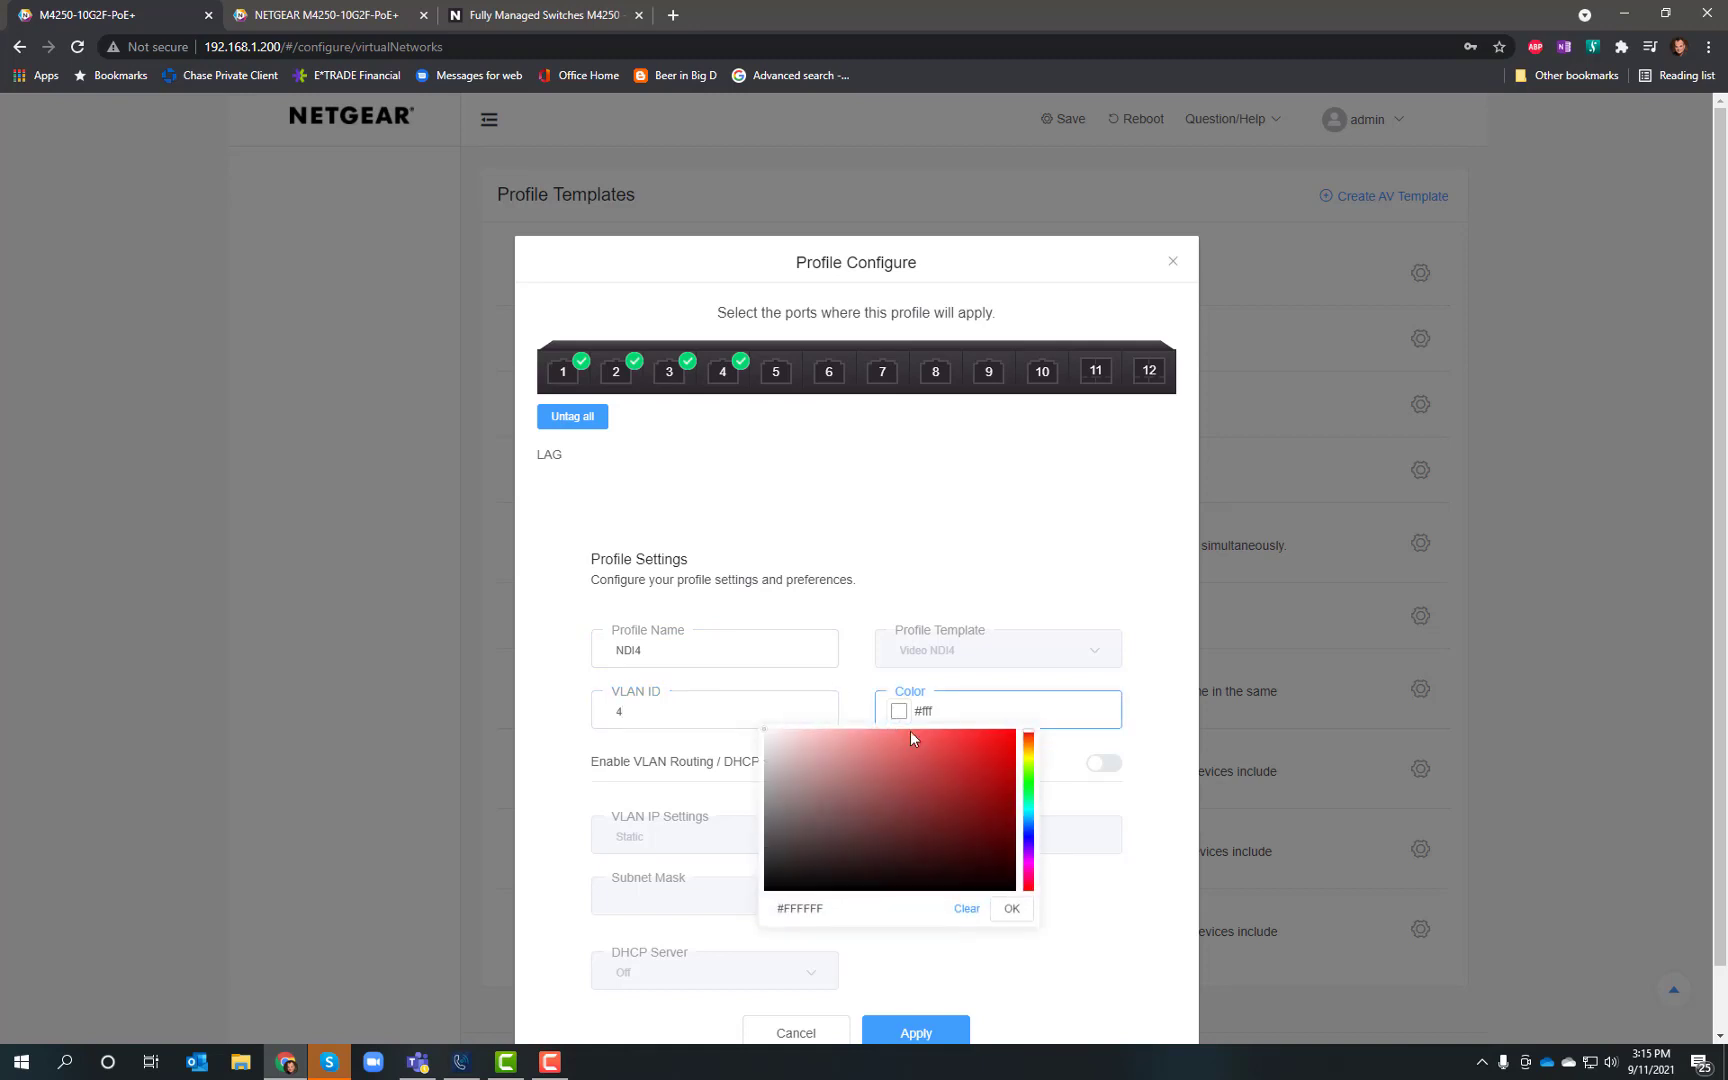
pyautogui.click(1030, 844)
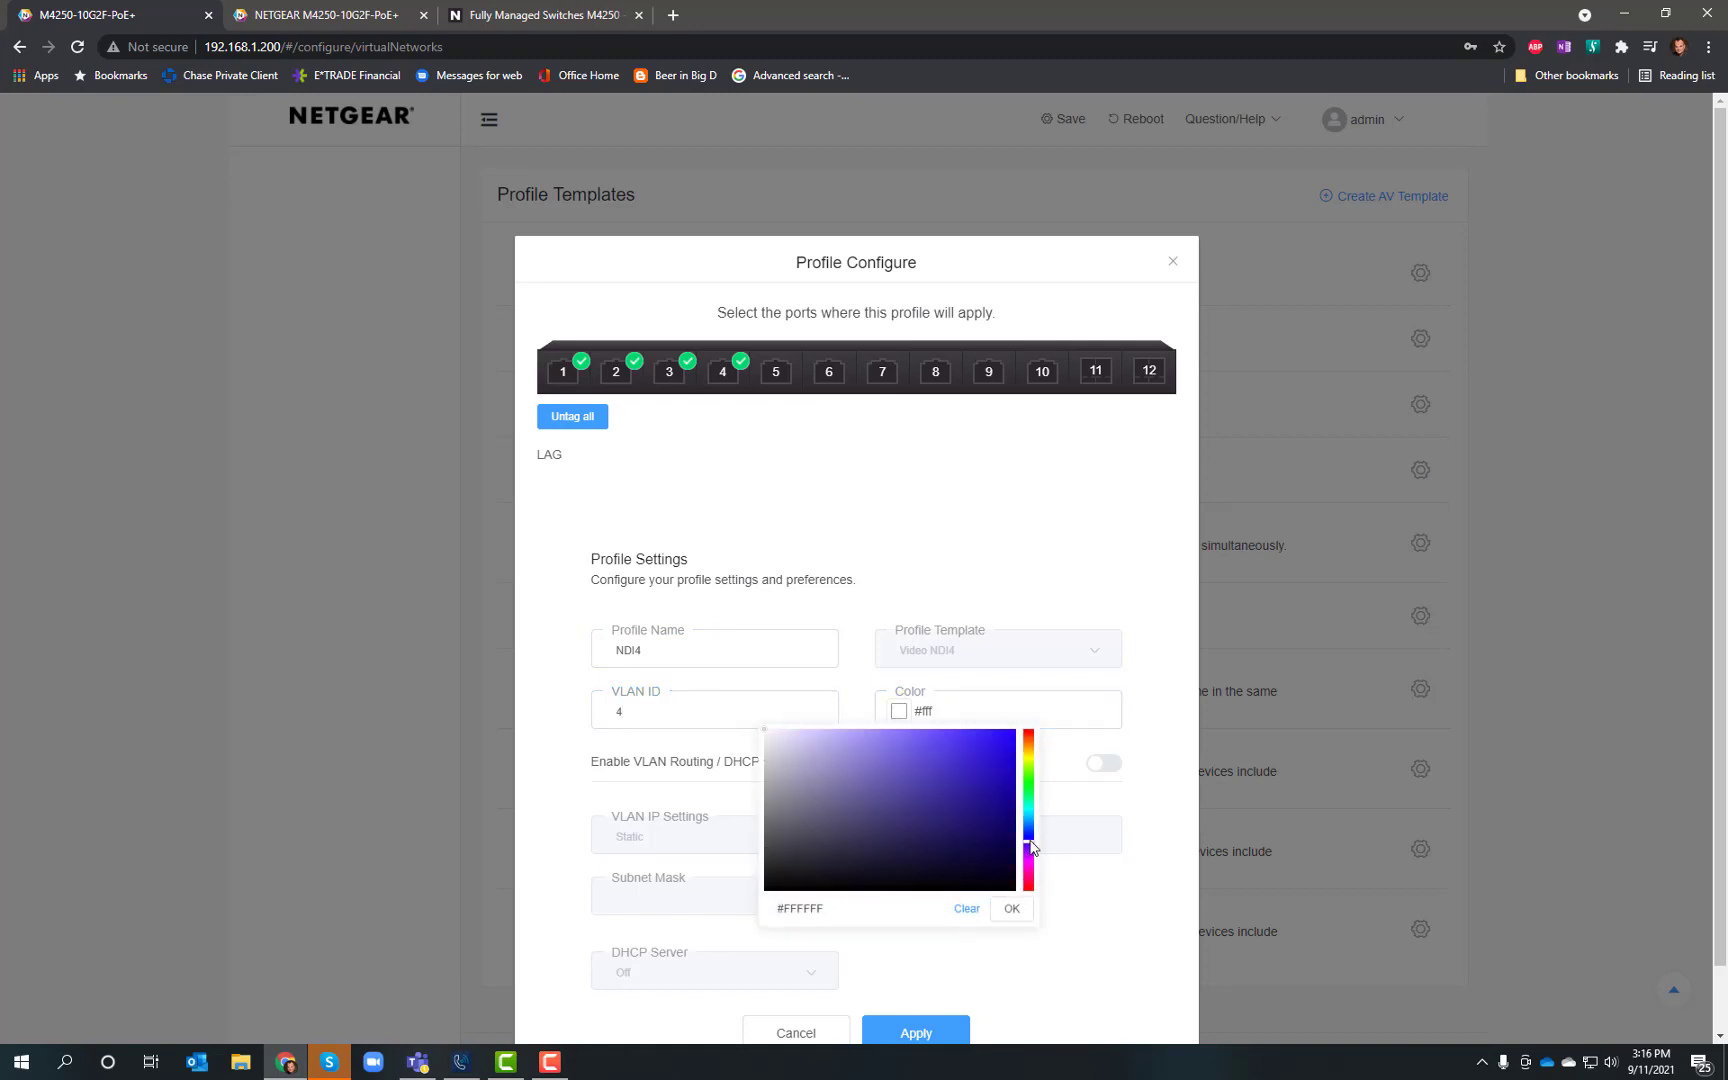
pyautogui.moveTo(976, 762); pyautogui.dragTo(1006, 734)
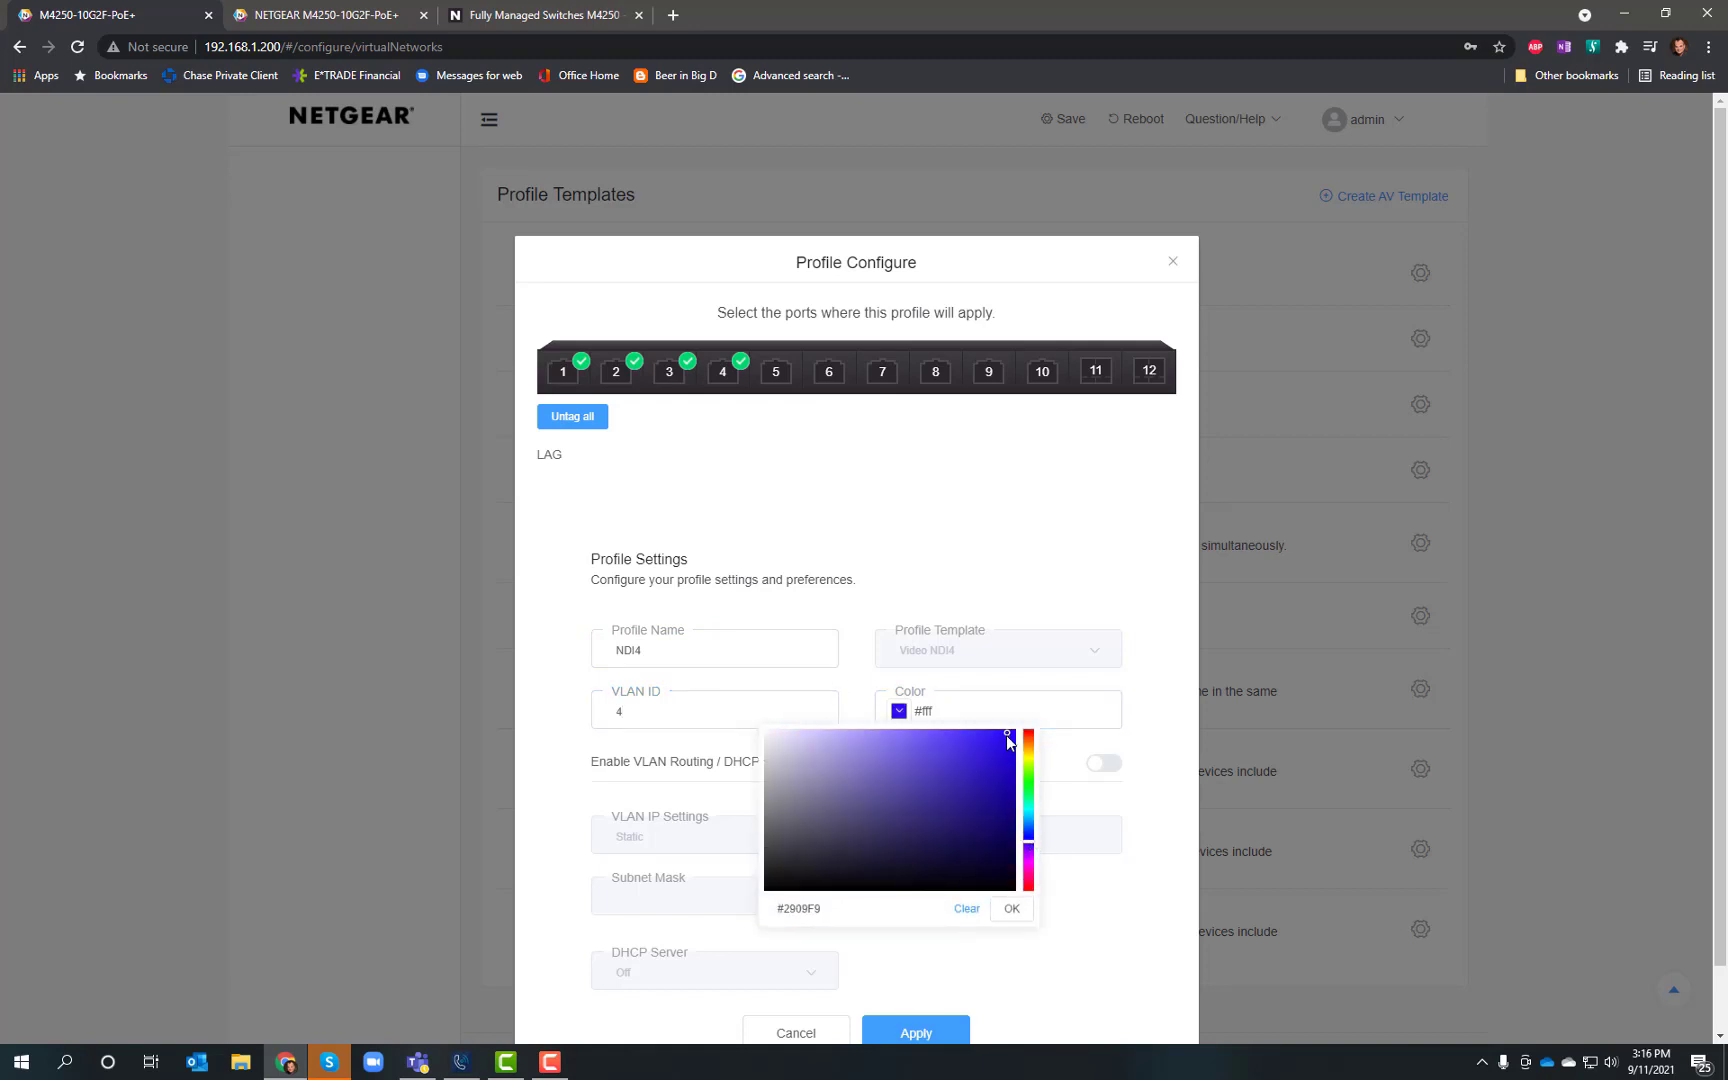
pyautogui.click(1012, 908)
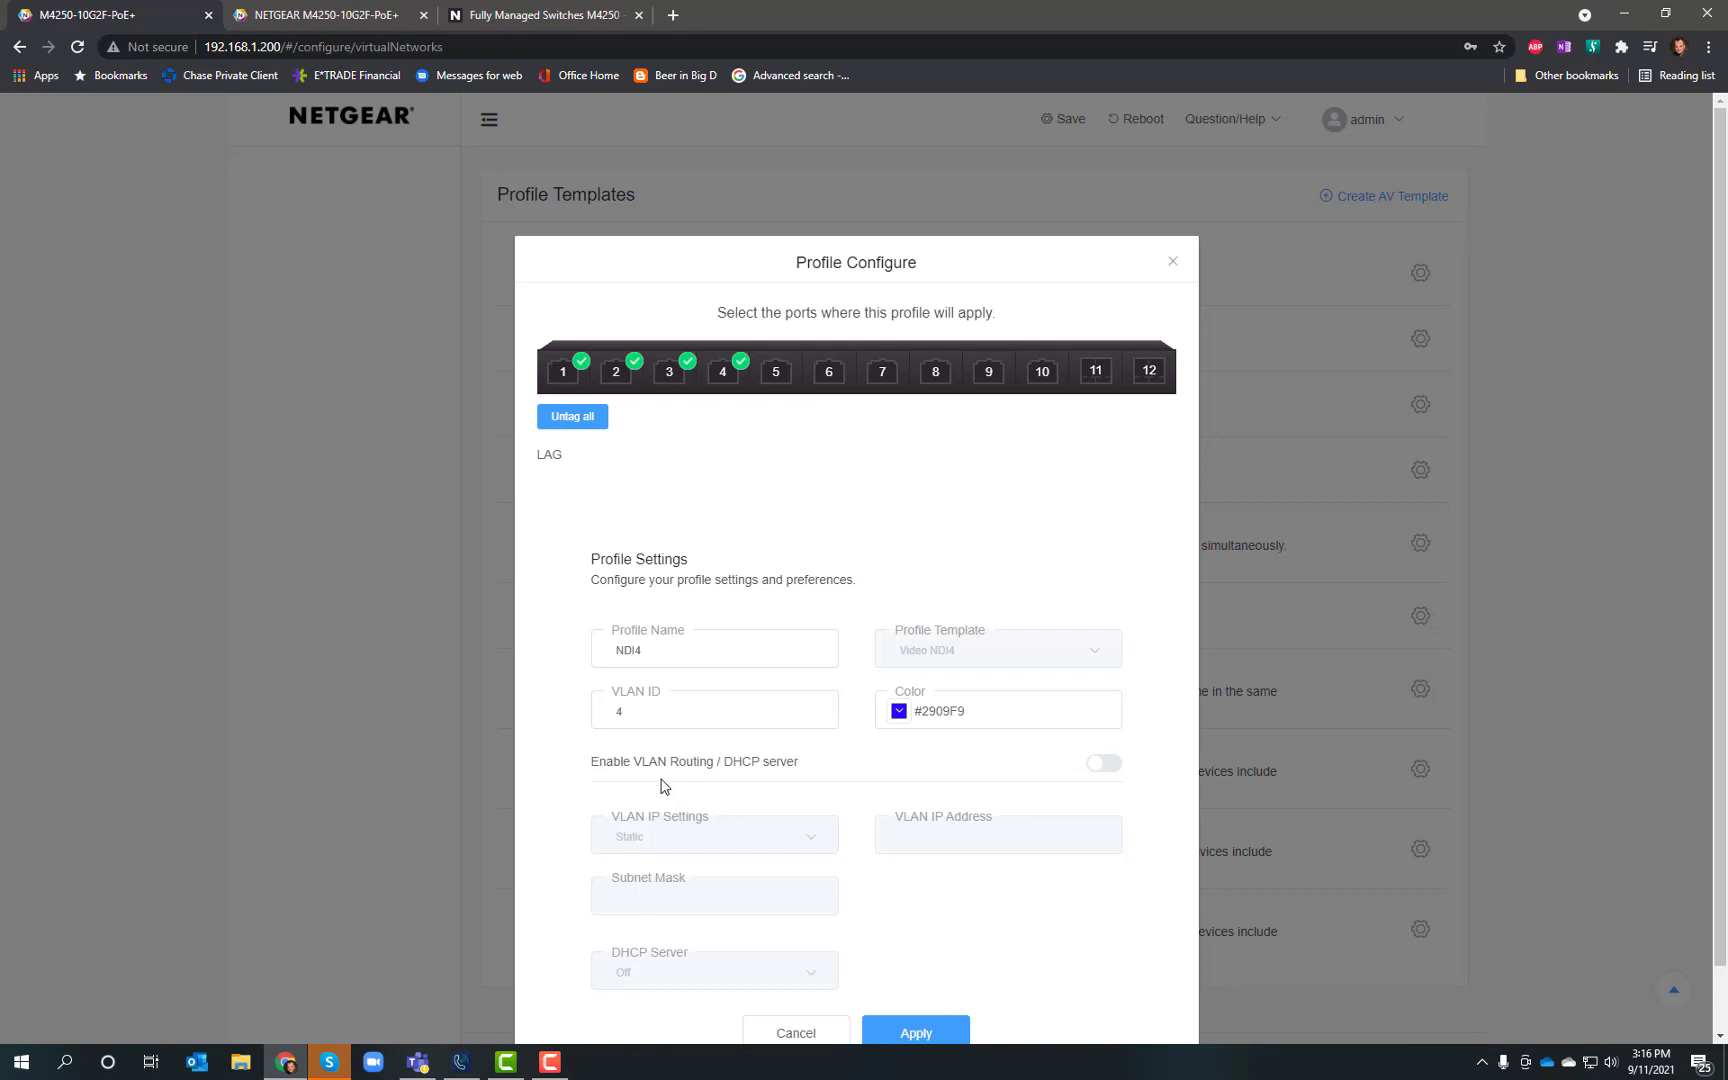
pyautogui.scroll(-1, 660, 783)
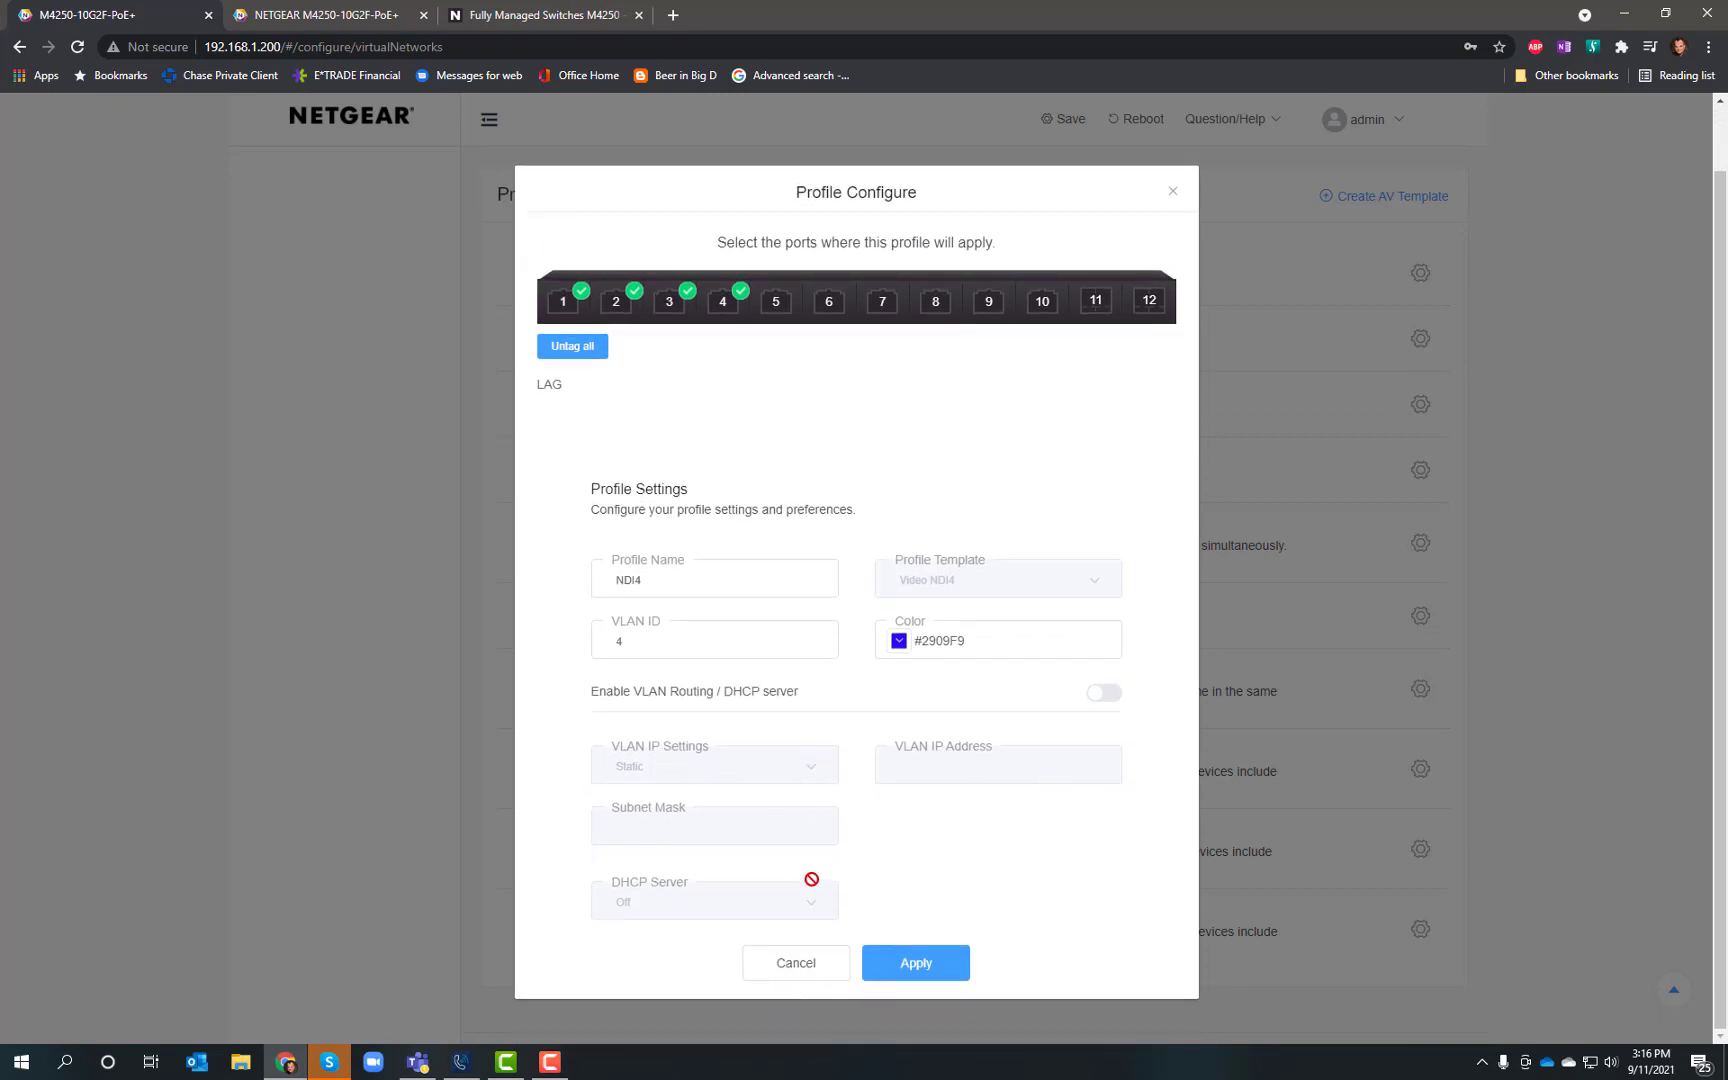
pyautogui.click(916, 963)
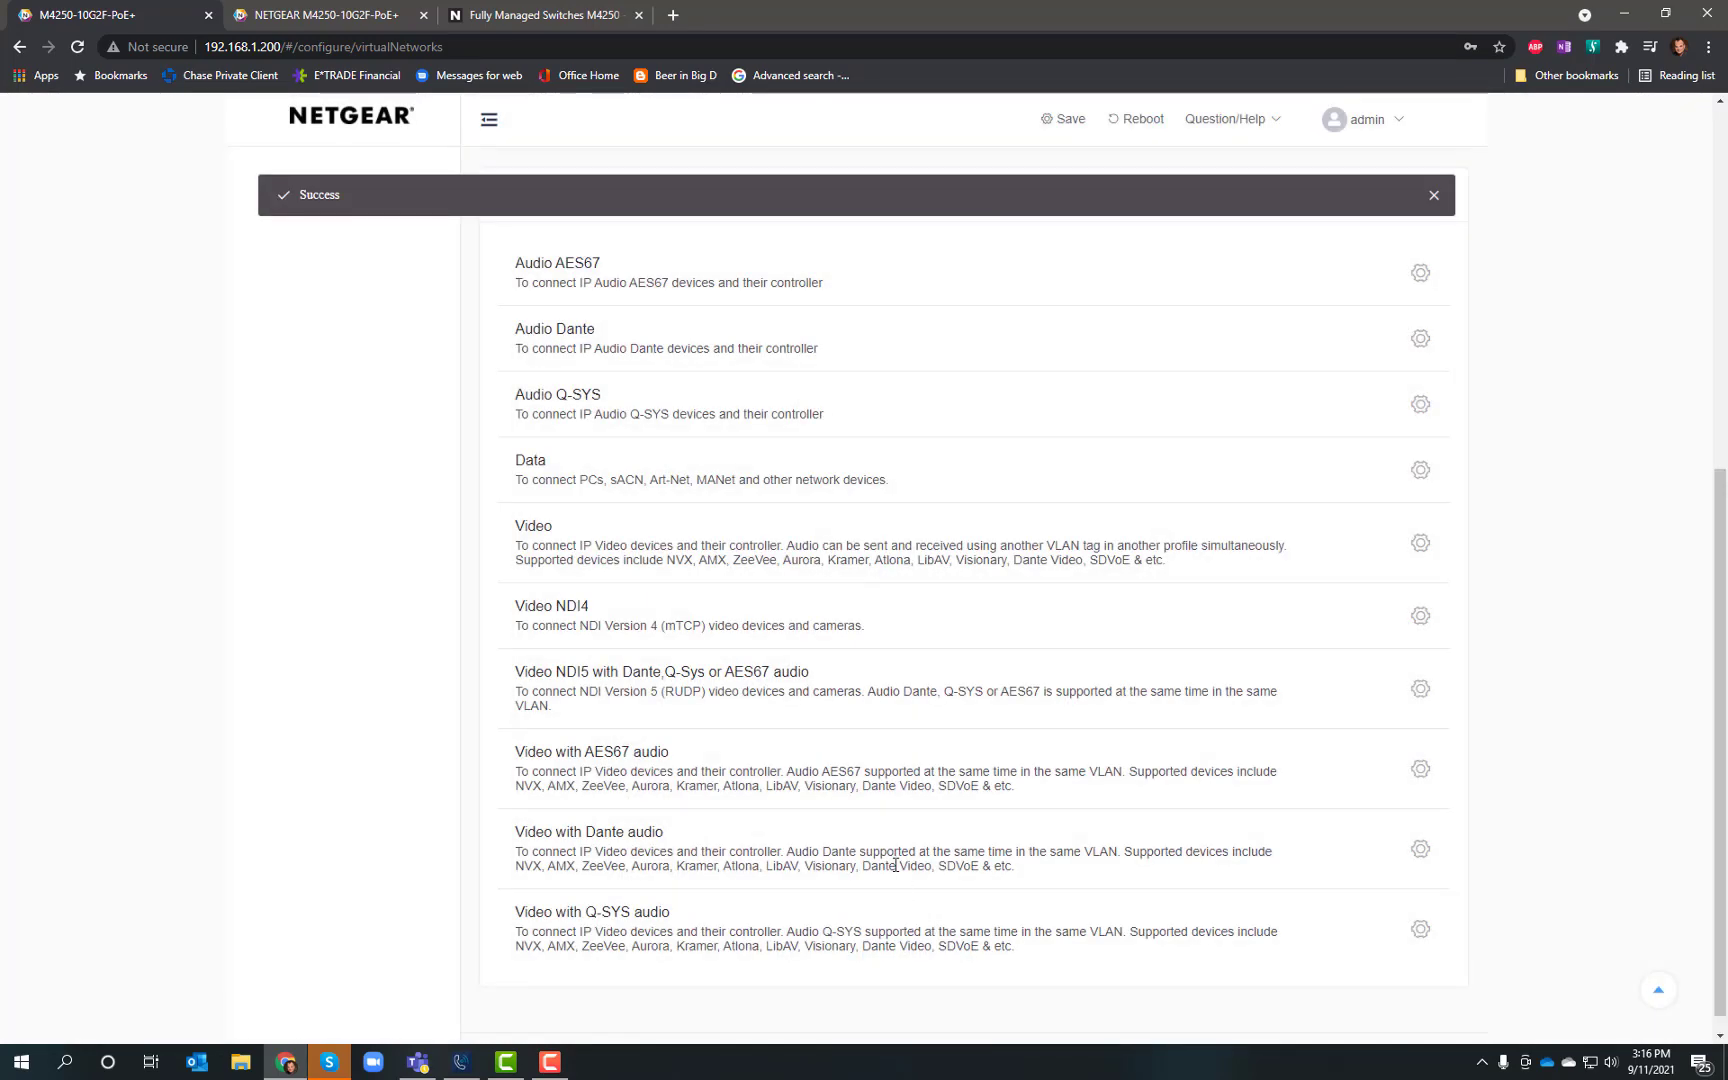
# Start a profile from the Audio Dante template with ports 5 and 6 assigned
pyautogui.scroll(7, 895, 866)
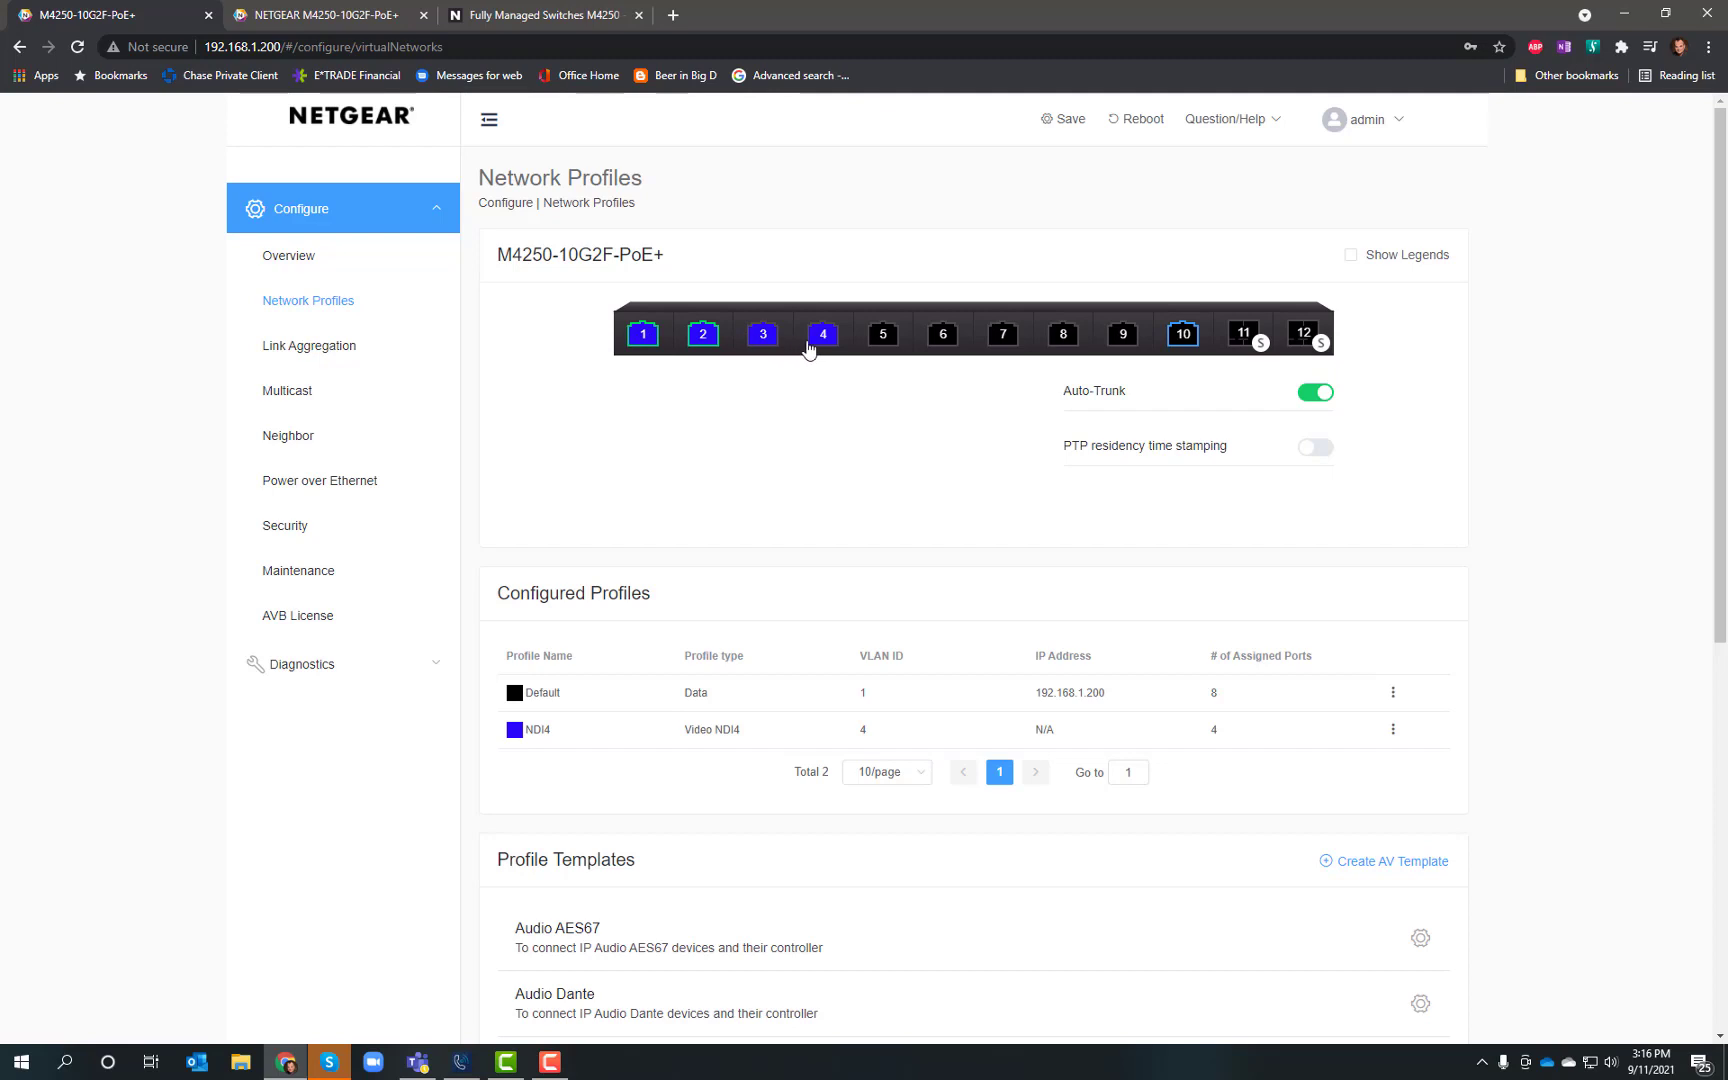
pyautogui.scroll(-1, 760, 740)
pyautogui.scroll(-3, 758, 740)
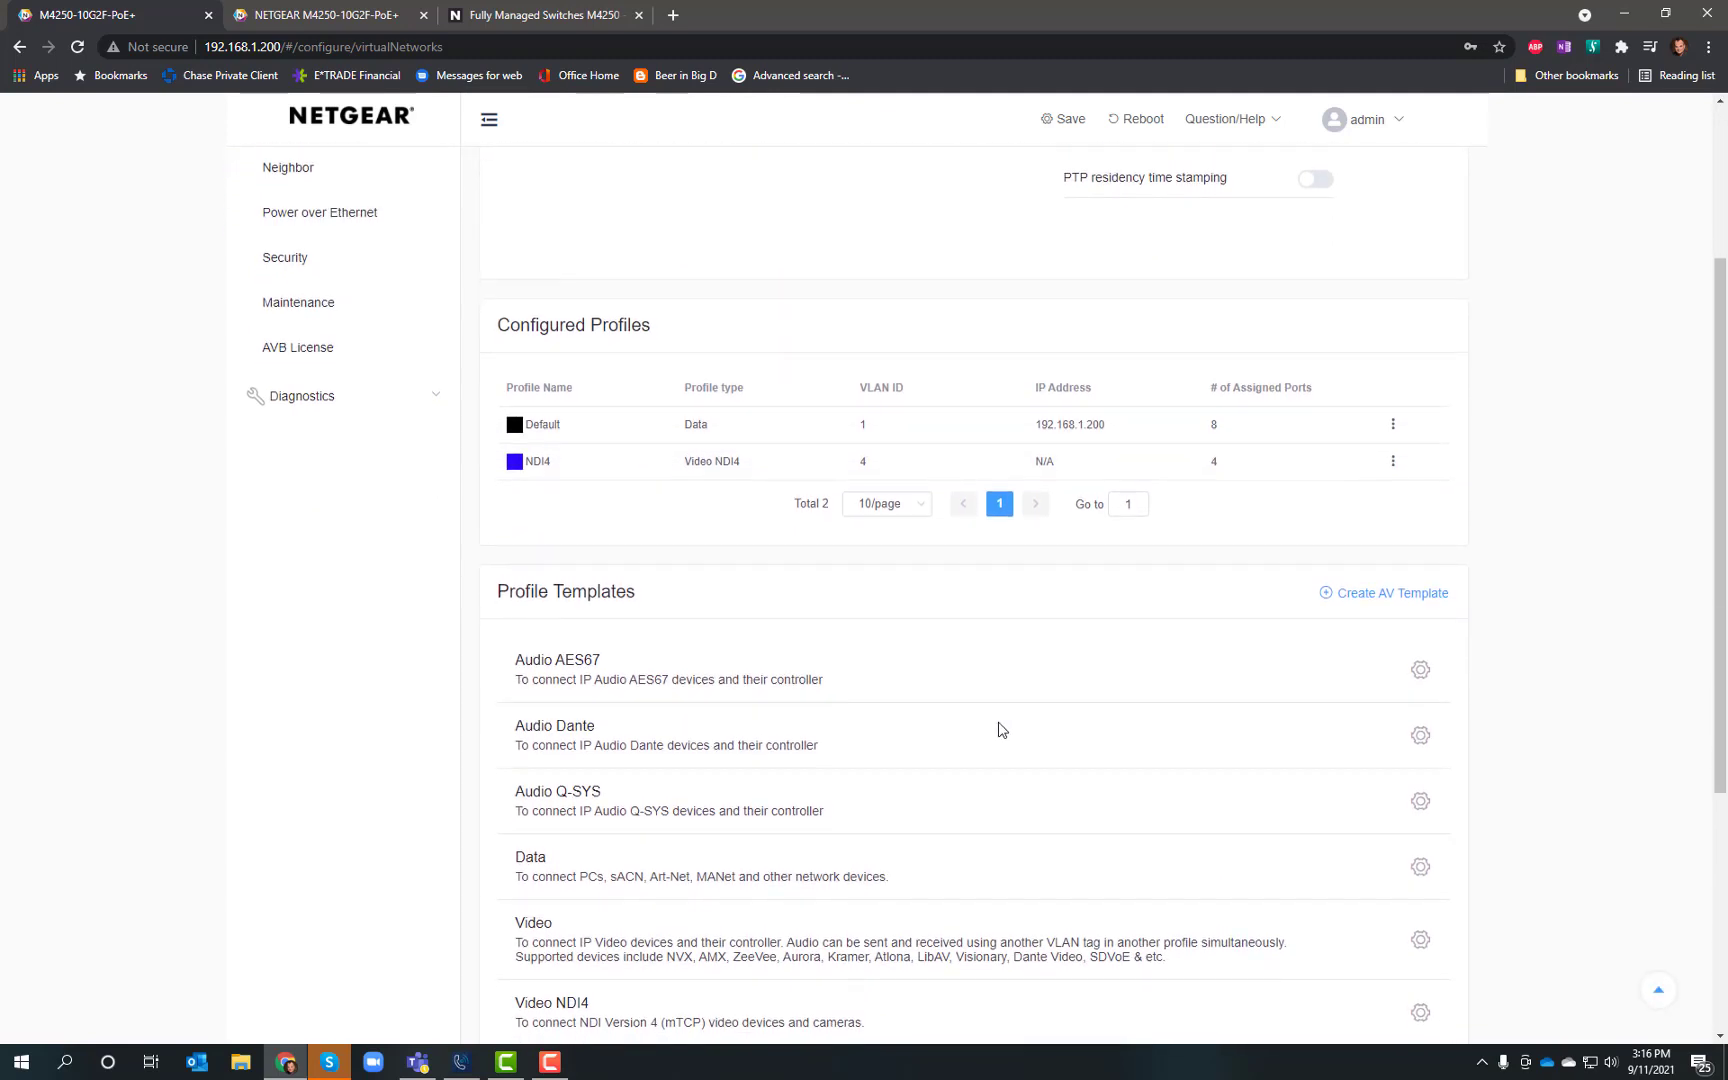
pyautogui.click(1420, 736)
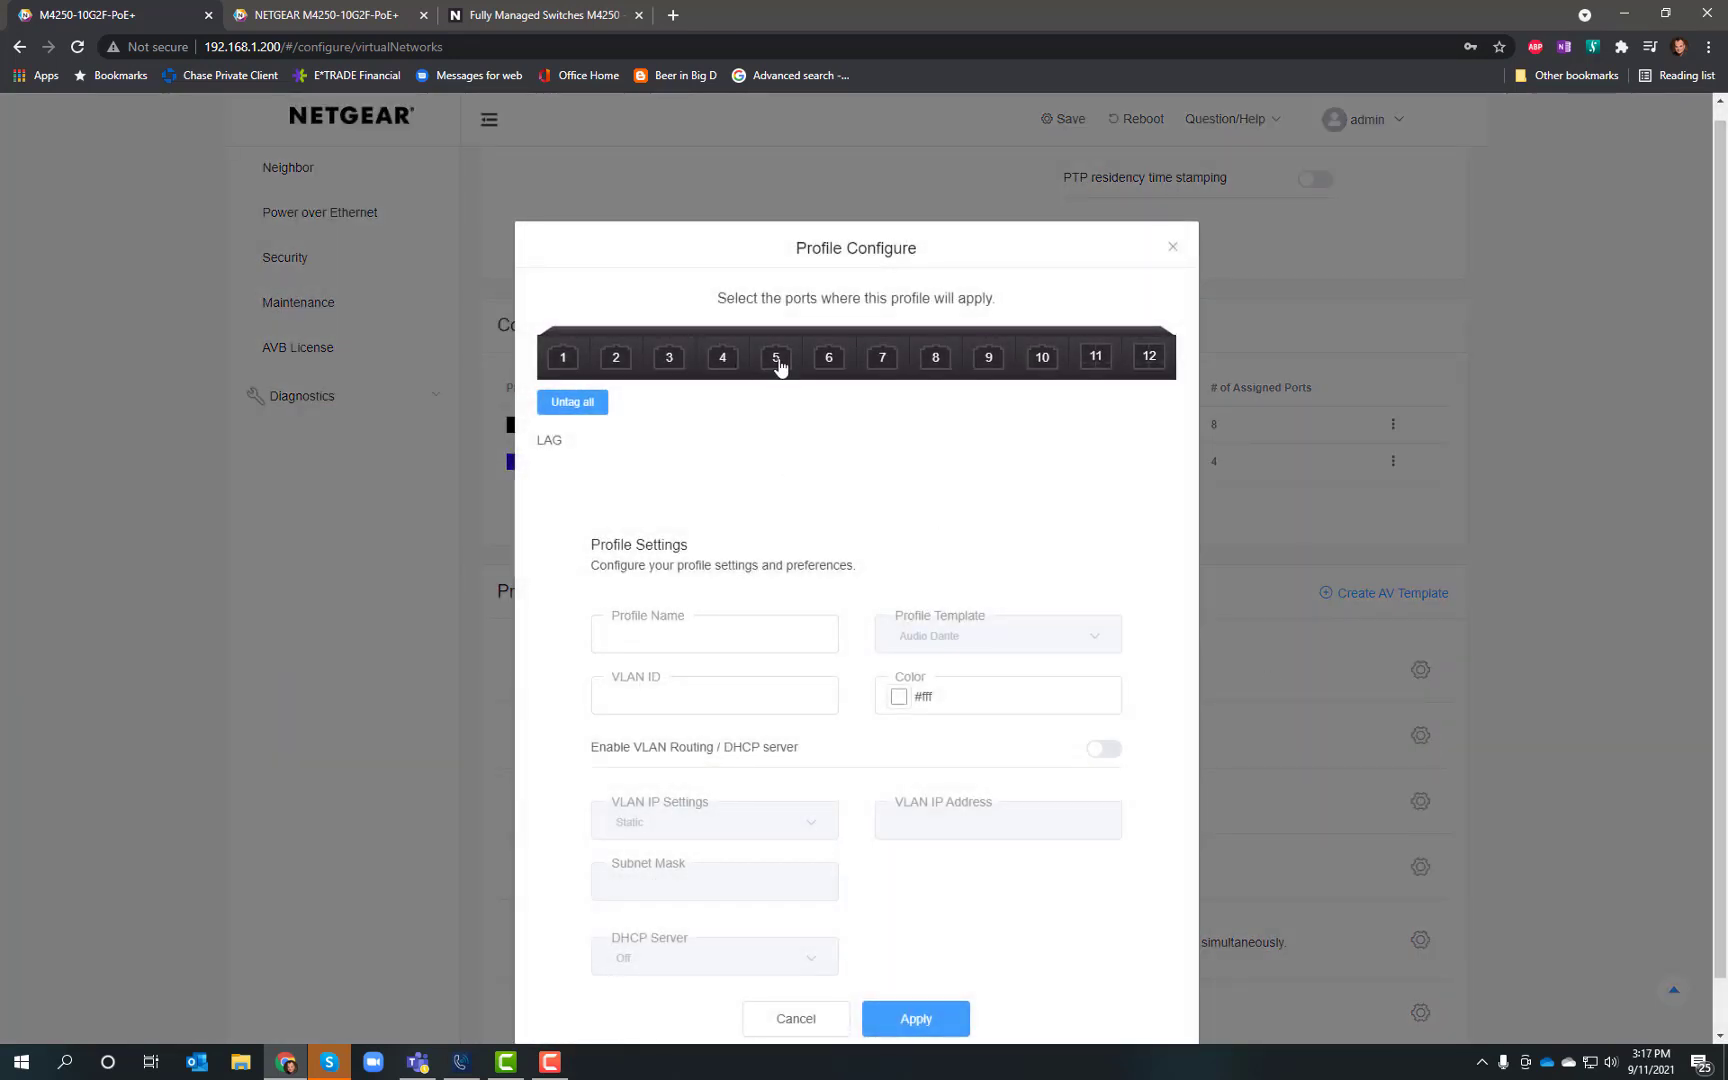
pyautogui.click(778, 368)
pyautogui.click(826, 372)
# Name it Dante with VLAN ID 5, colour it red #F20000, and apply
pyautogui.click(698, 634)
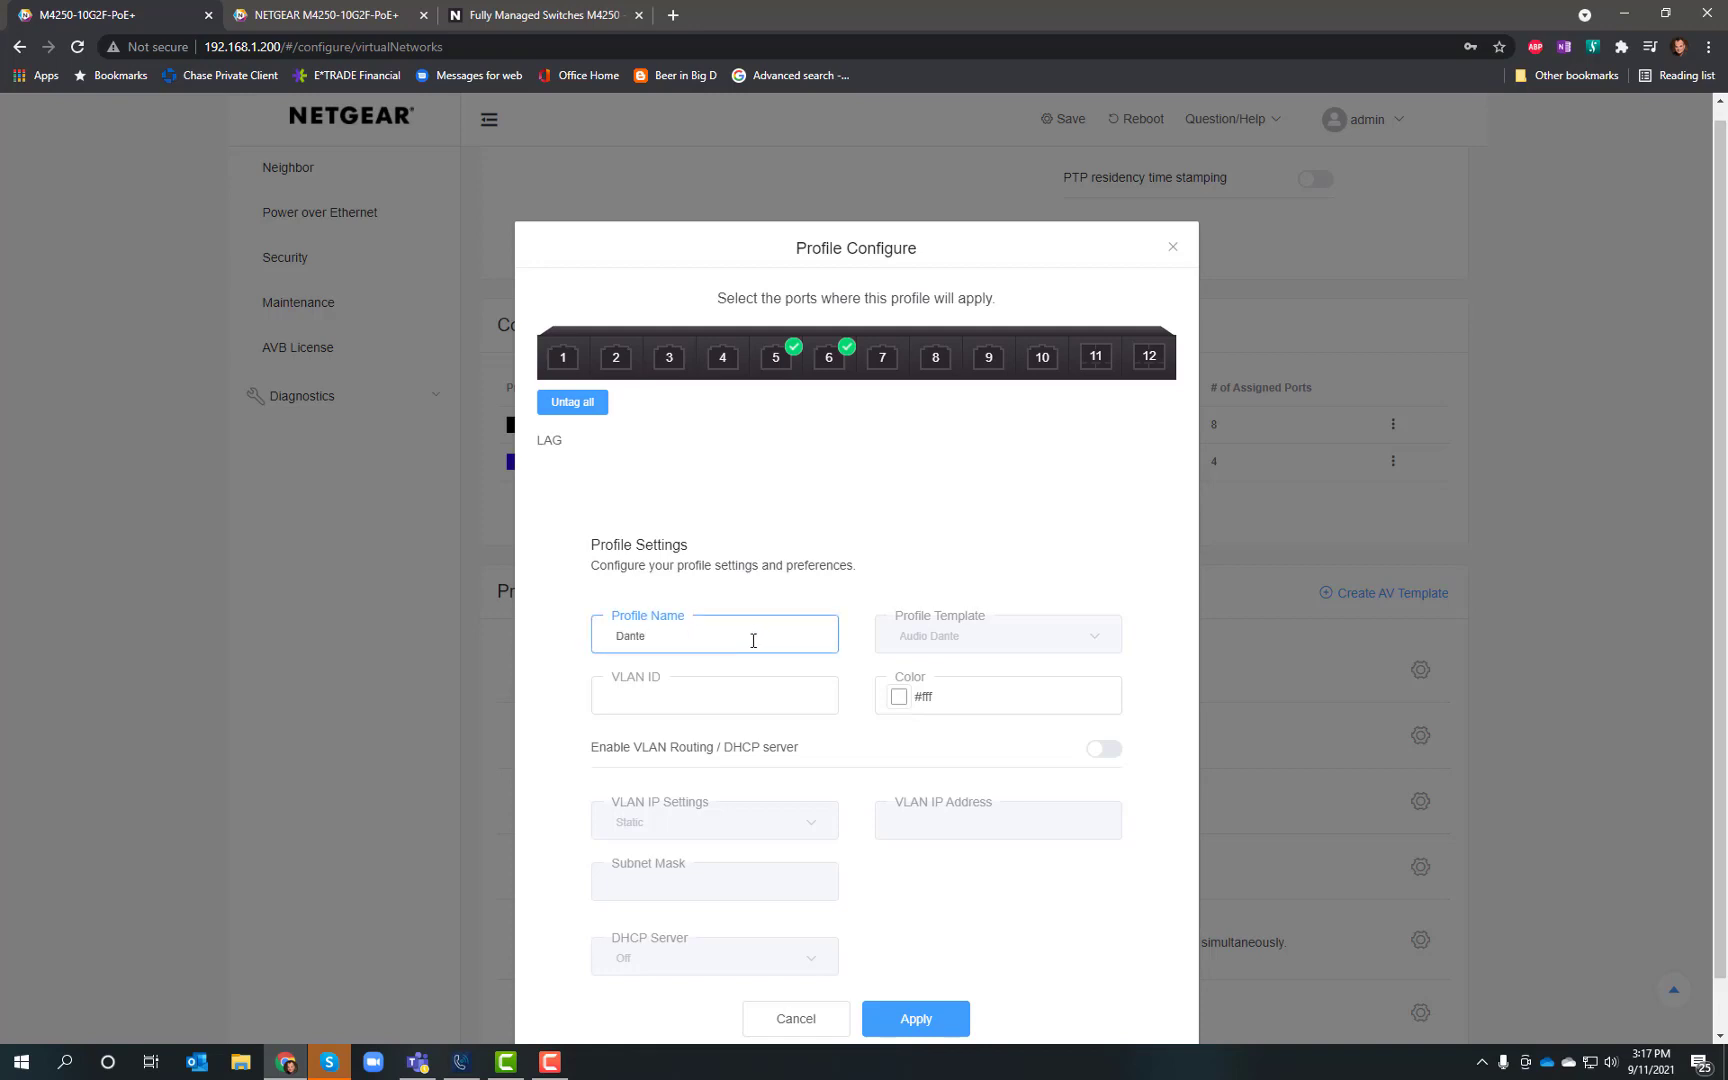
pyautogui.click(738, 704)
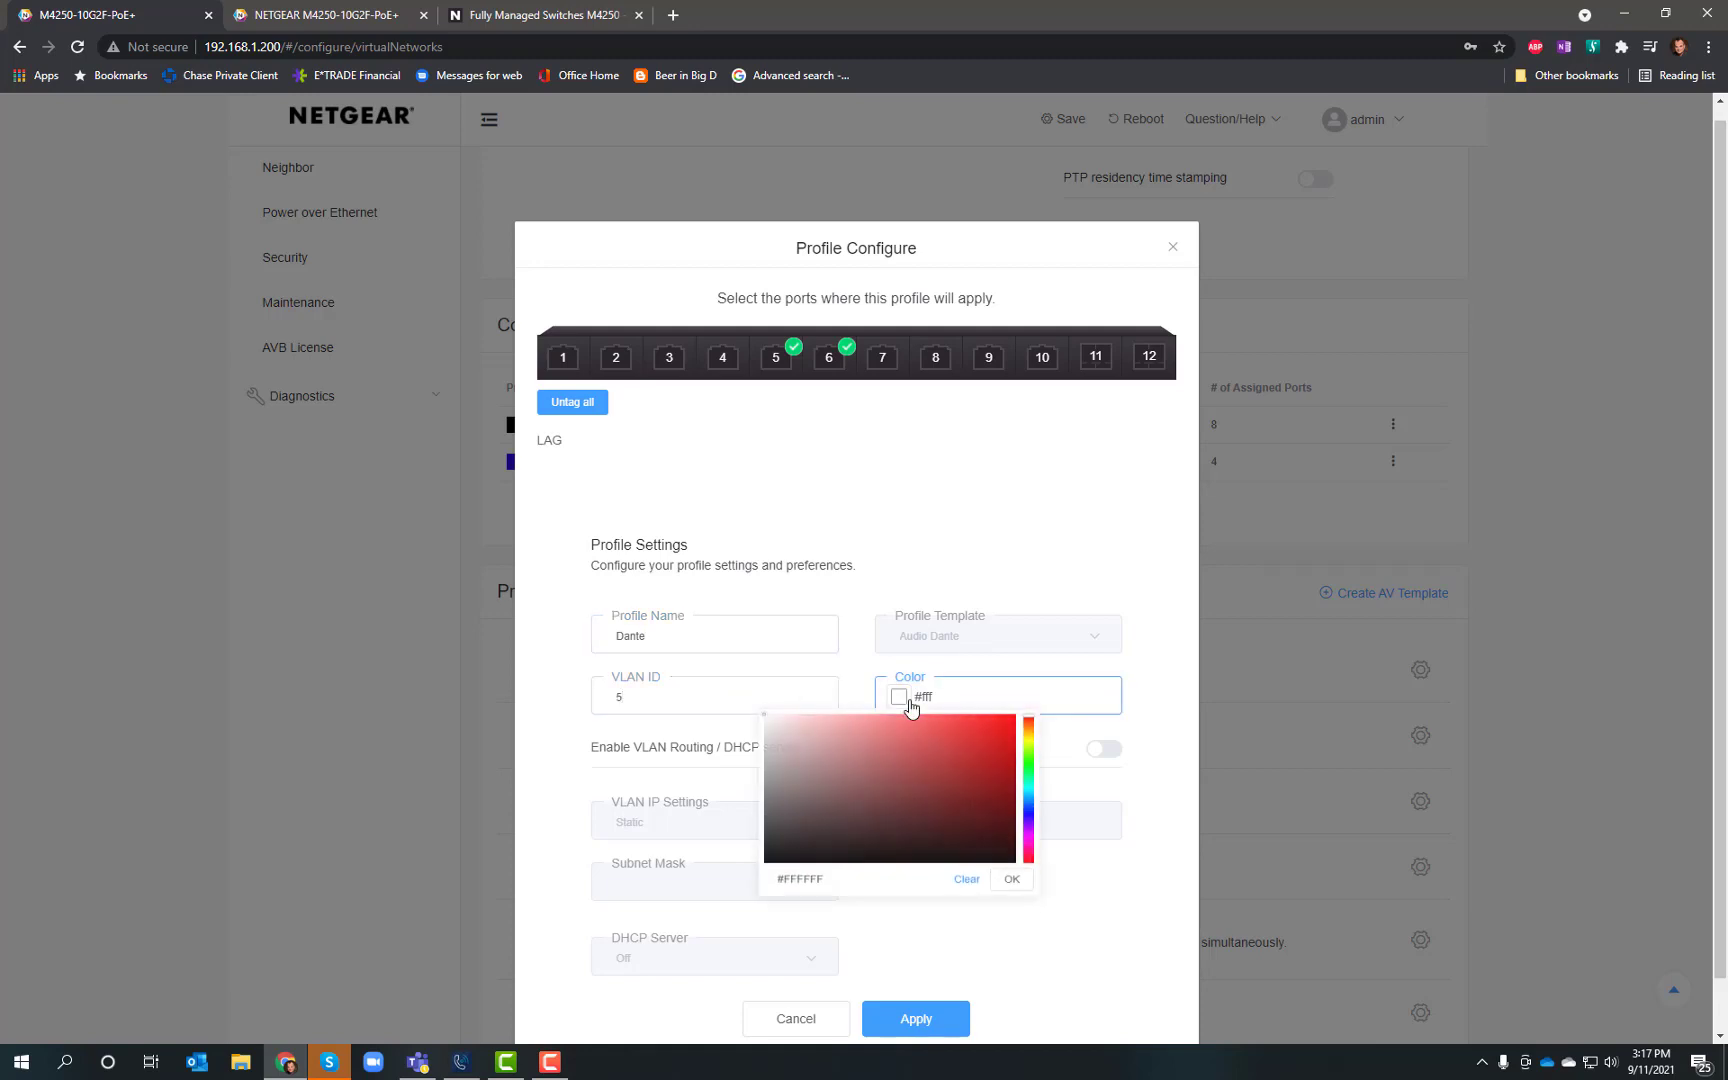
pyautogui.click(1013, 723)
pyautogui.click(1008, 896)
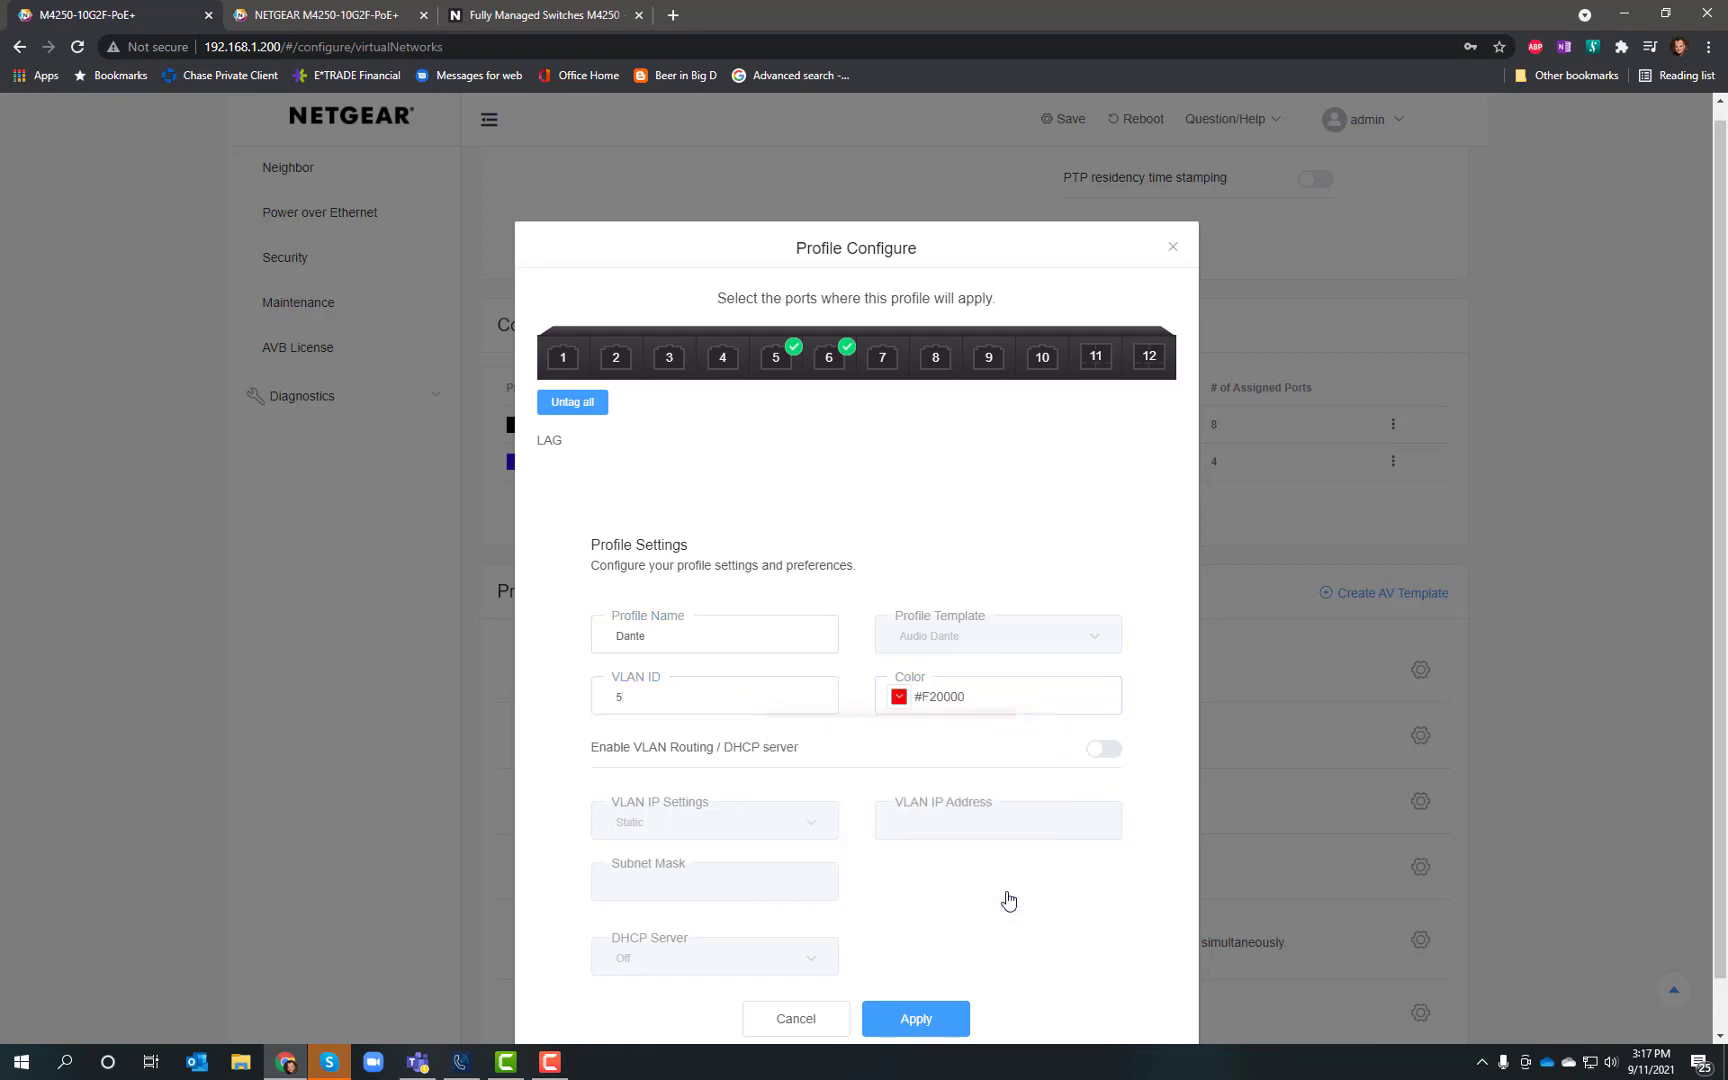
pyautogui.click(918, 1022)
# Scroll back to the top of the Network Profiles page
pyautogui.scroll(3, 686, 517)
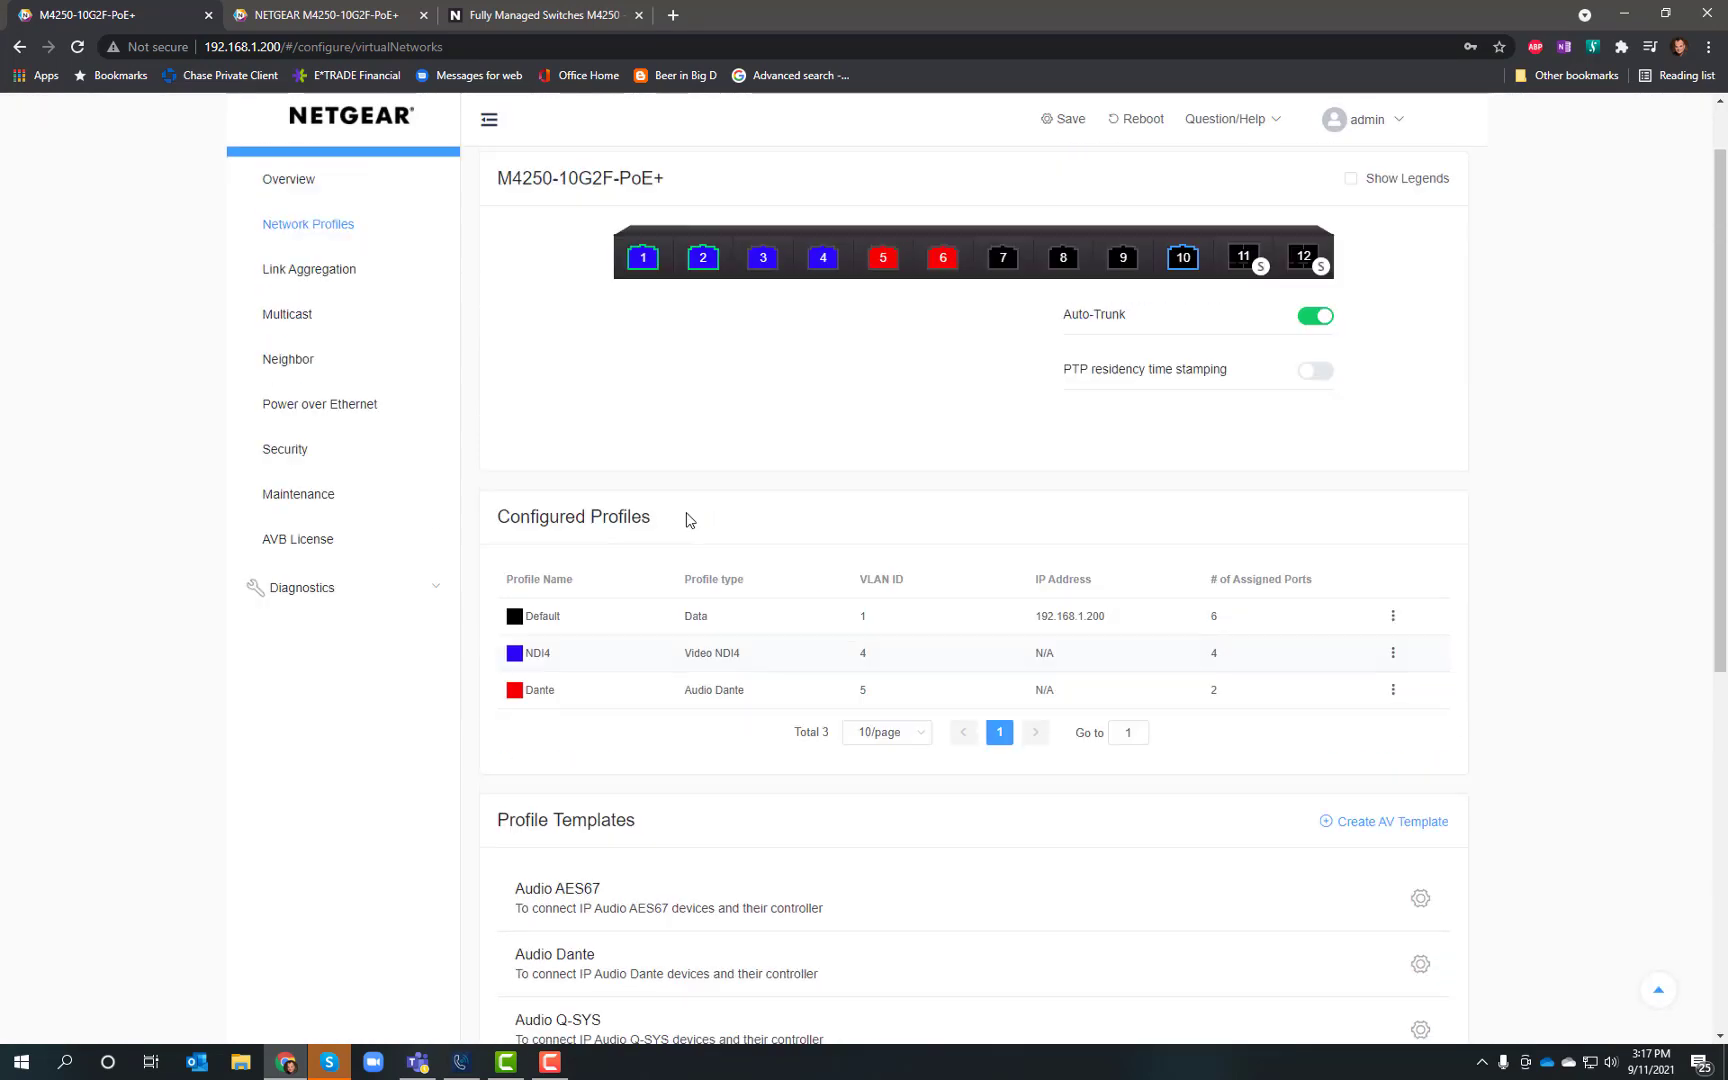
pyautogui.scroll(-2, 625, 324)
pyautogui.scroll(2, 694, 339)
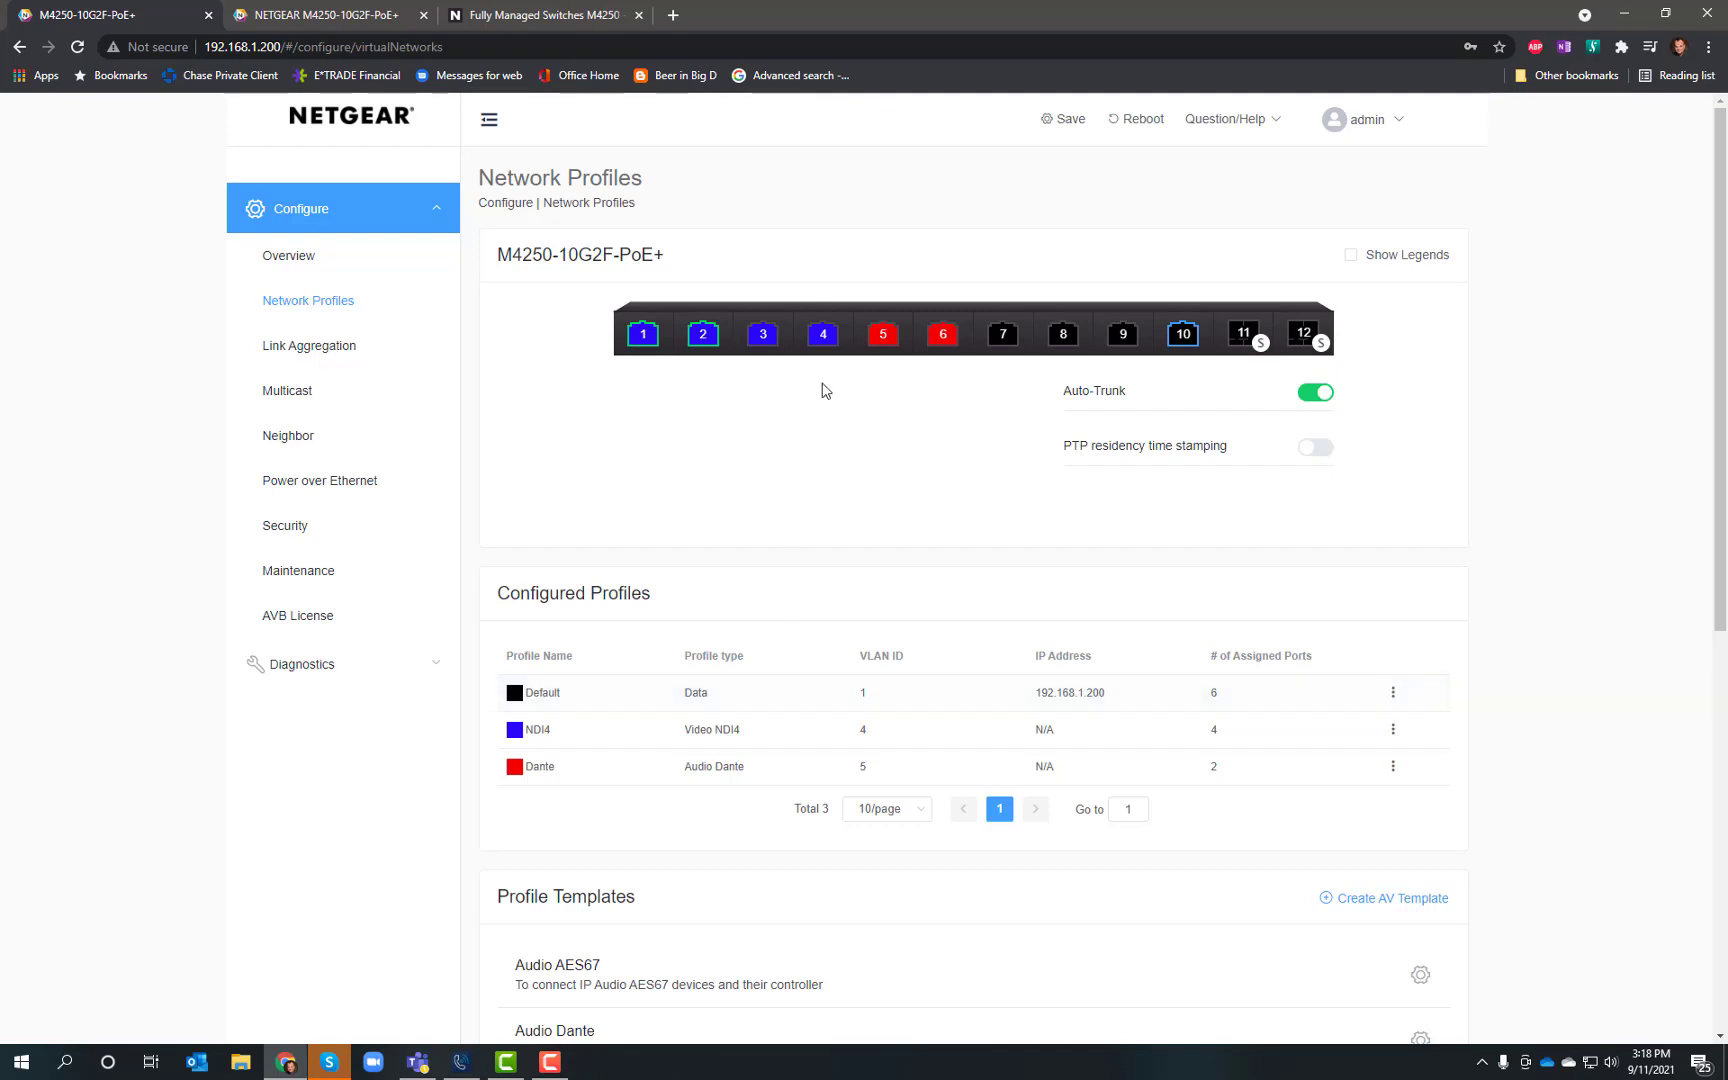
pyautogui.click(294, 484)
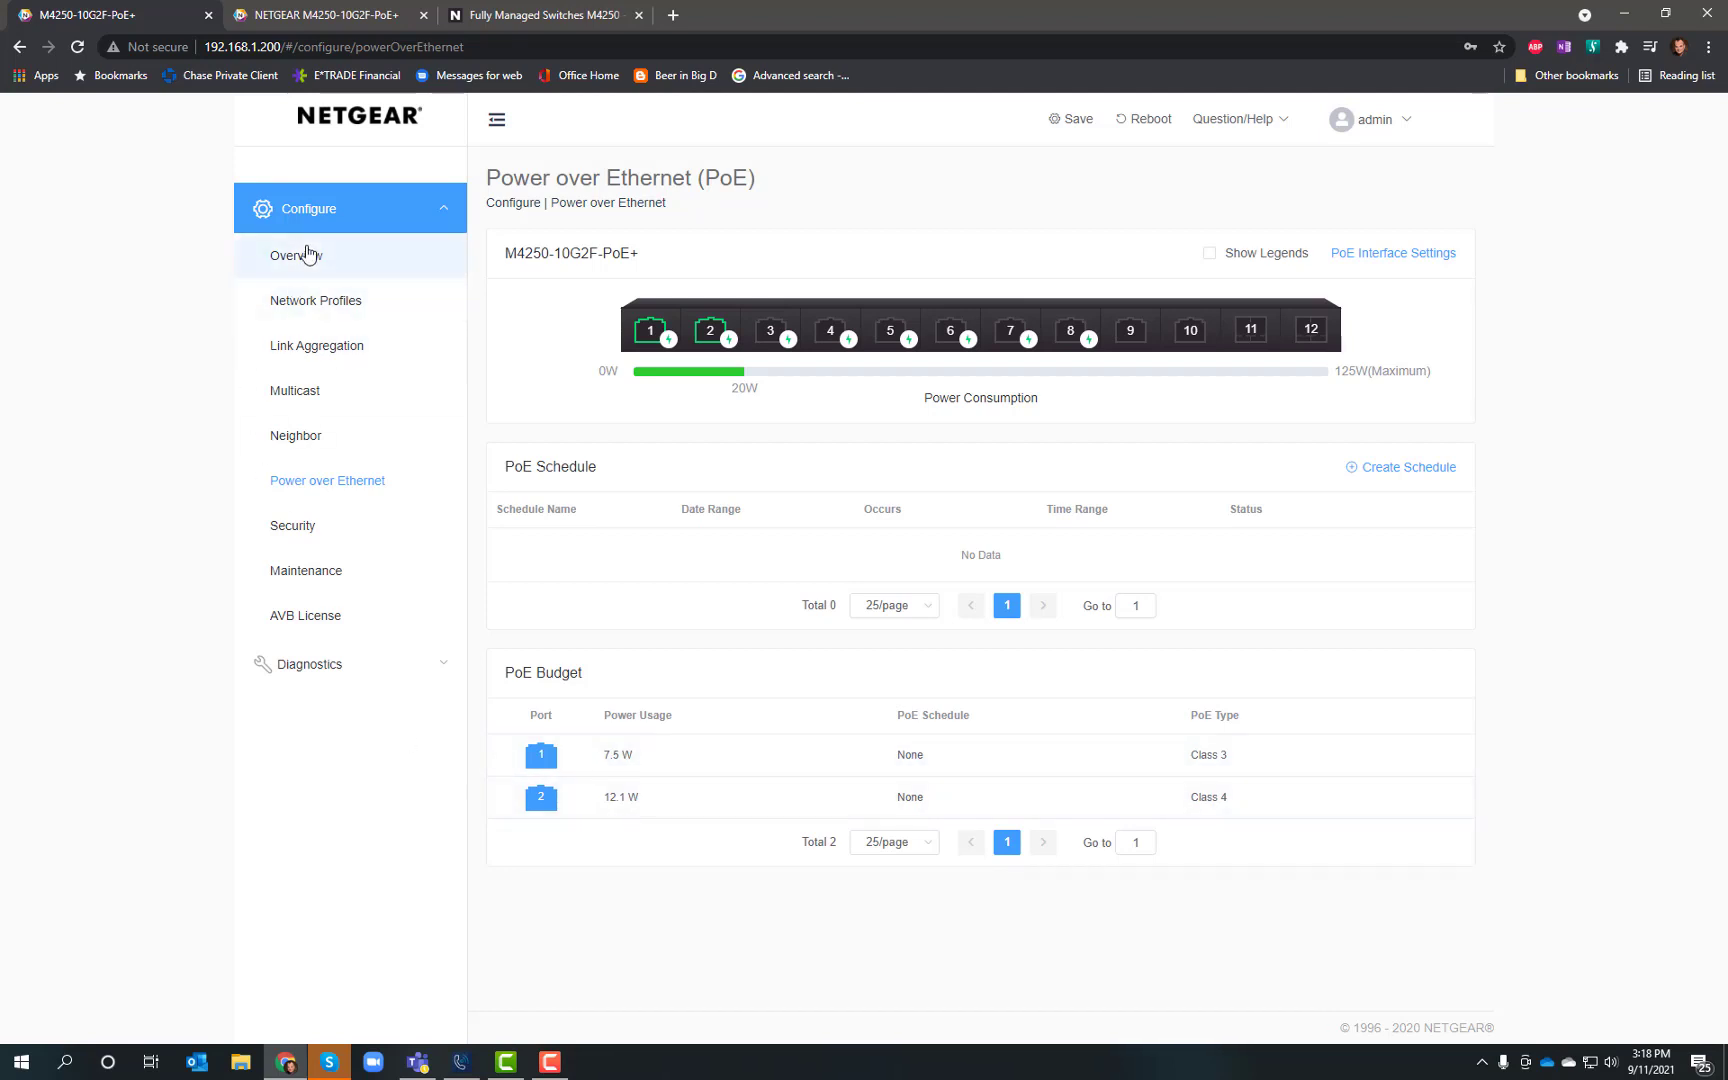
# Open Overview to confirm ports 1–4 appear blue and ports 5–6 red
pyautogui.click(306, 255)
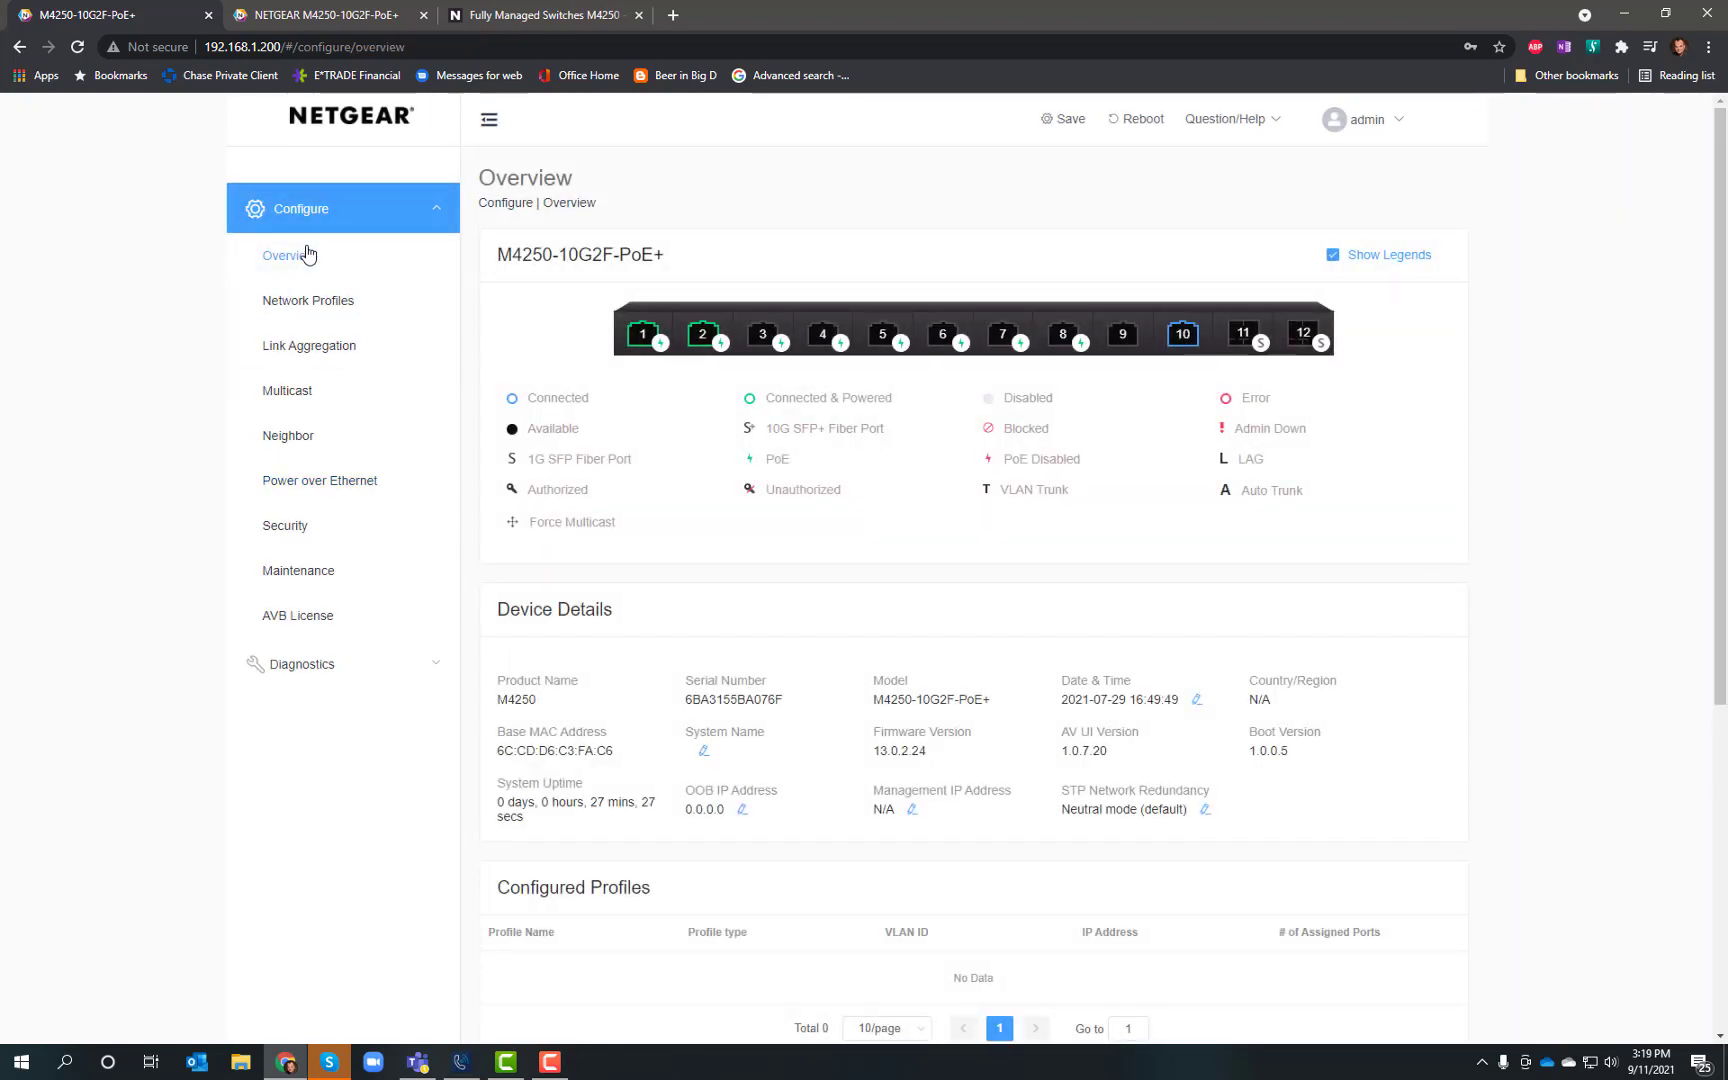